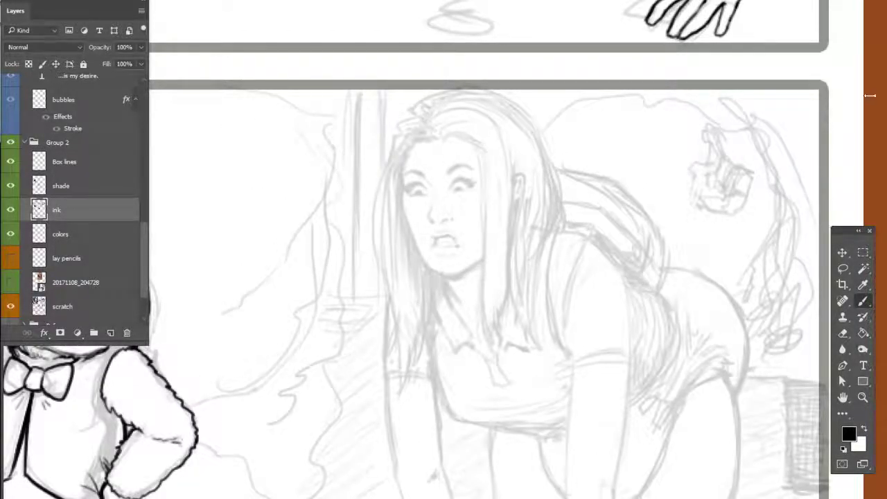
- Examine the comic page's inked and pencilled panels, from the woman in the bushes to the hat-wearing creature and the crawling woman
mouse_move(222, 74)
mouse_down()
mouse_move(355, 214)
mouse_move(555, 374)
mouse_up()
mouse_move(427, 99)
mouse_down()
mouse_move(587, 355)
mouse_move(549, 338)
mouse_move(608, 259)
mouse_move(614, 263)
mouse_up()
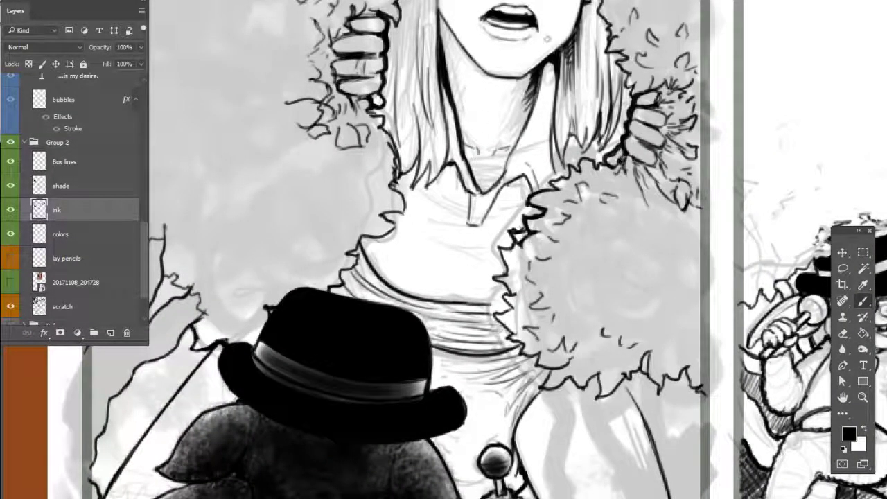
drag(588, 59, 595, 92)
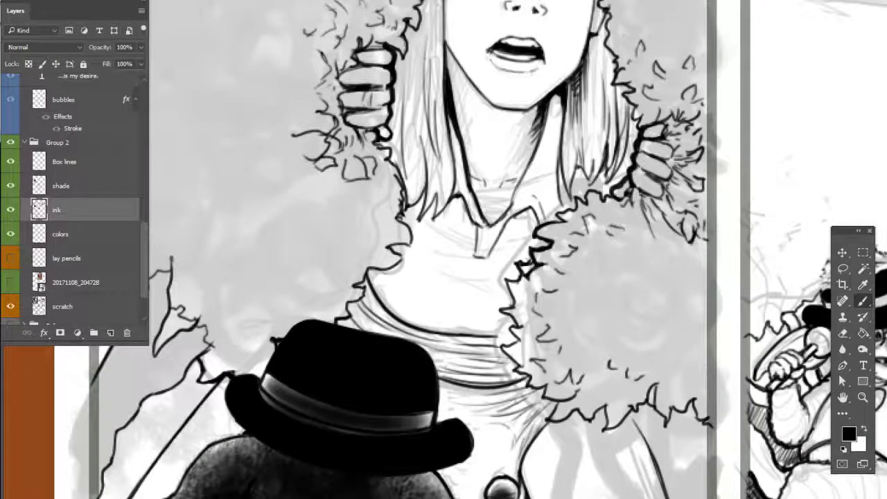
drag(384, 448, 367, 331)
mouse_move(626, 407)
mouse_down()
mouse_move(527, 283)
mouse_move(299, 111)
mouse_up()
drag(797, 450, 501, 315)
mouse_move(173, 90)
mouse_down()
mouse_move(716, 450)
mouse_move(809, 452)
mouse_up()
key(ctrl+z)
drag(610, 97, 567, 302)
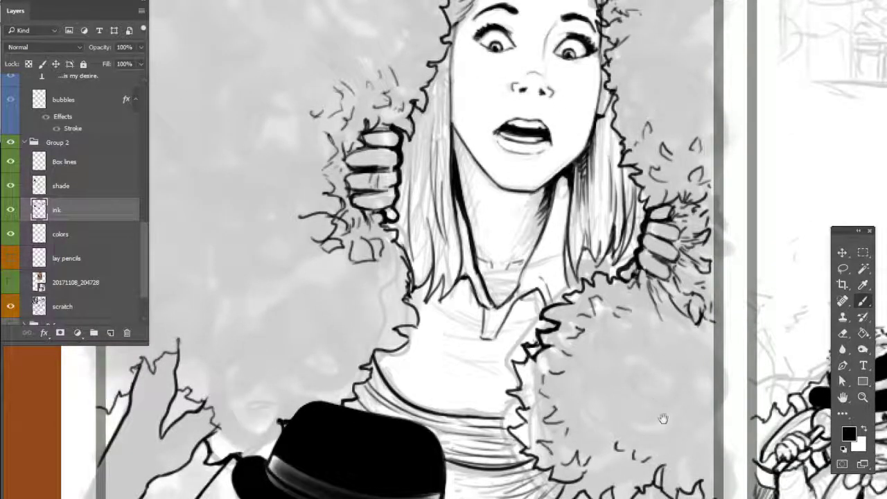
drag(660, 423, 416, 48)
drag(689, 453, 346, 160)
drag(686, 415, 527, 279)
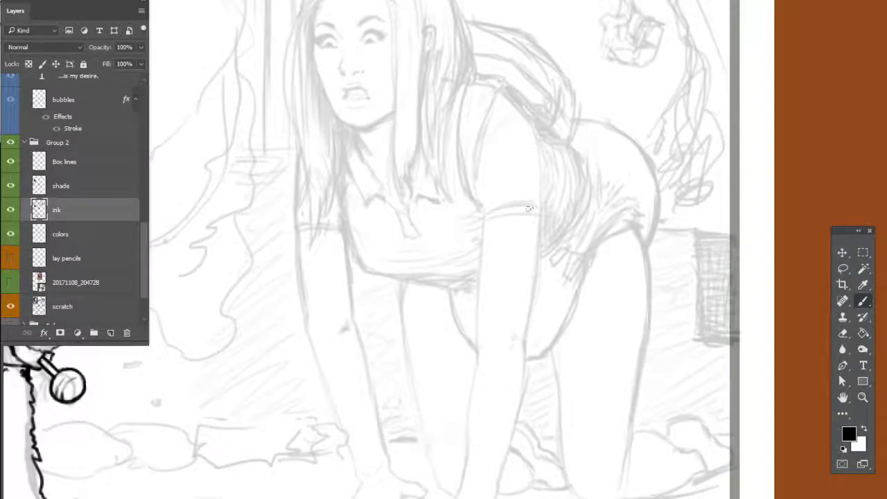
scroll(530, 208, down, 2)
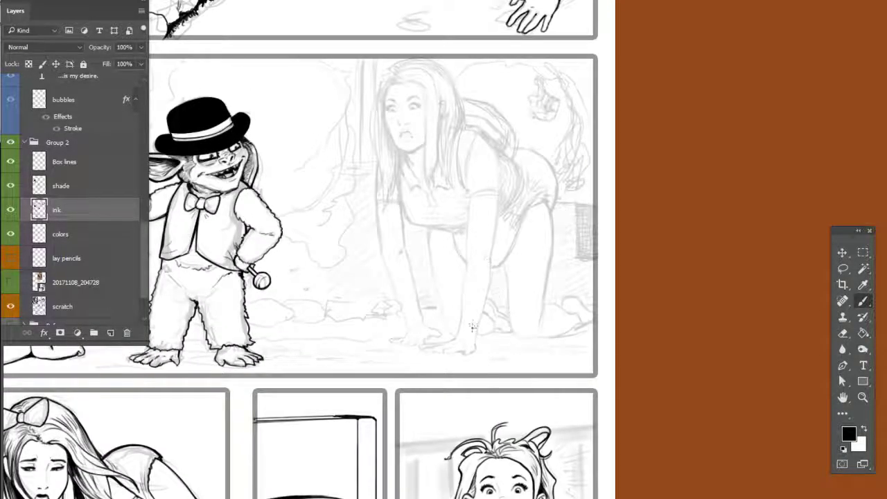
drag(479, 291, 582, 293)
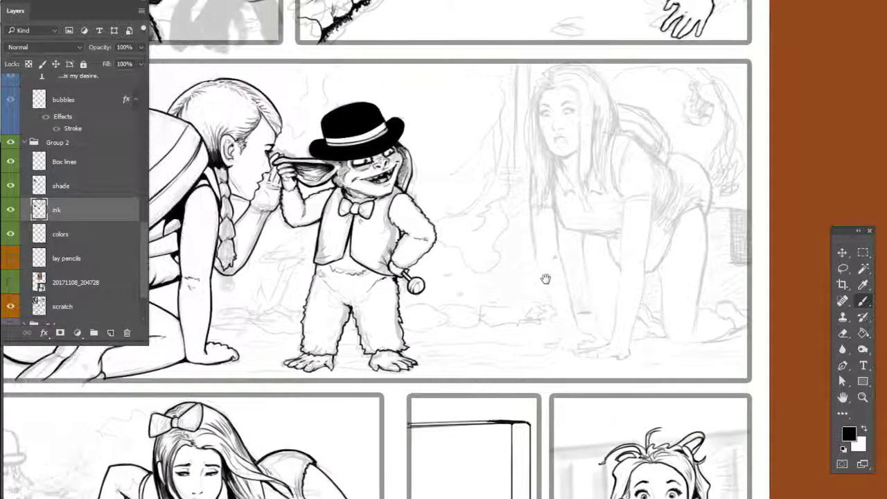
mouse_move(521, 266)
mouse_down()
mouse_move(545, 275)
mouse_move(571, 265)
mouse_up()
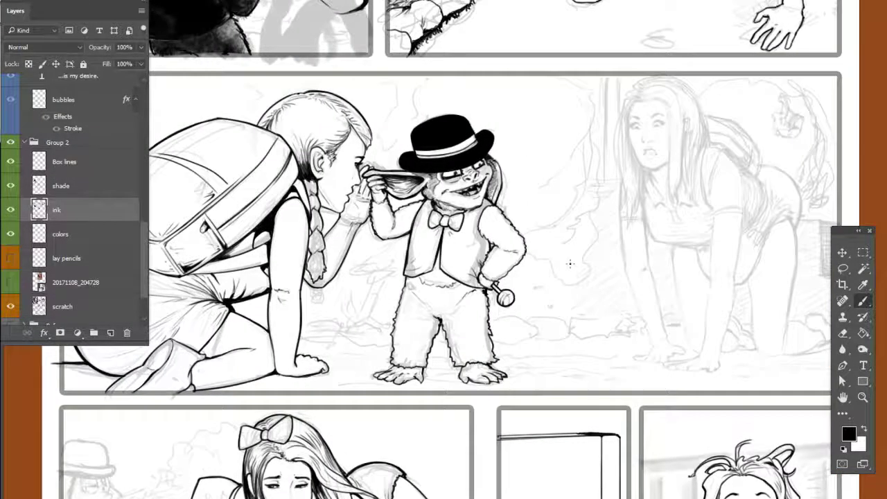
scroll(562, 281, down, 3)
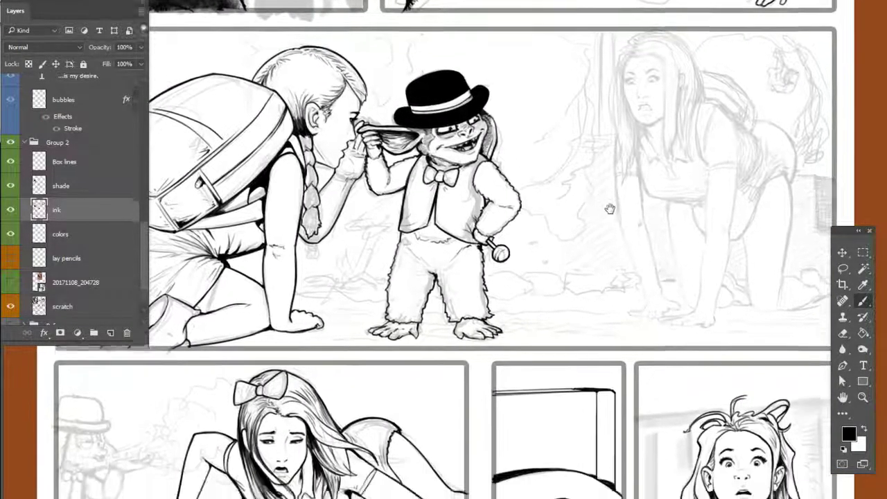
scroll(553, 298, up, 6)
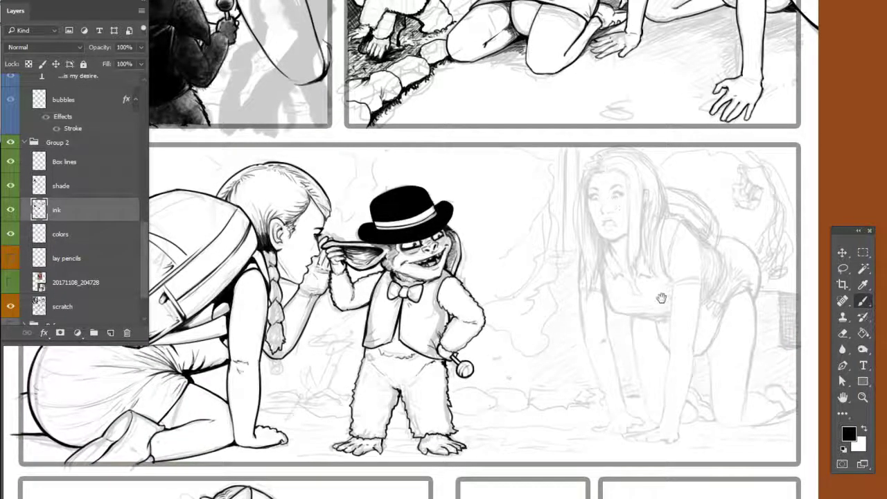
drag(662, 300, 641, 348)
scroll(72, 298, down, 2)
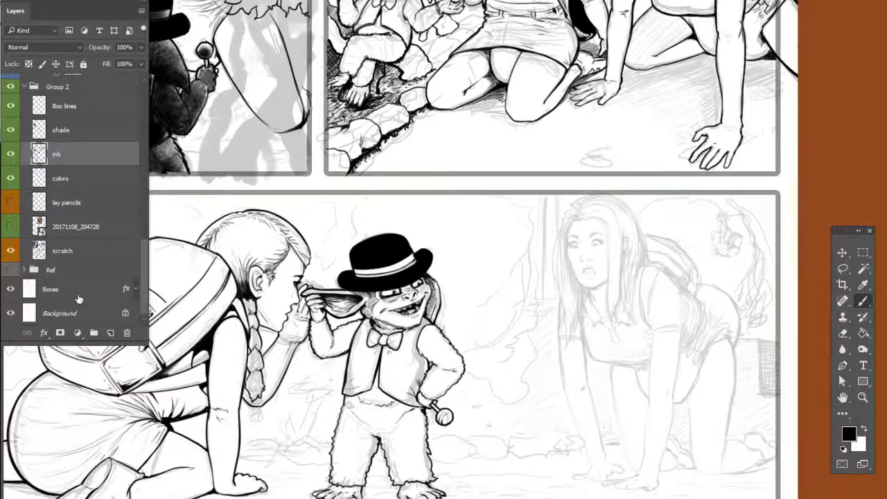
- Compare the page with the Boxes layer hidden and shown, and make Boxes the active layer
click(10, 289)
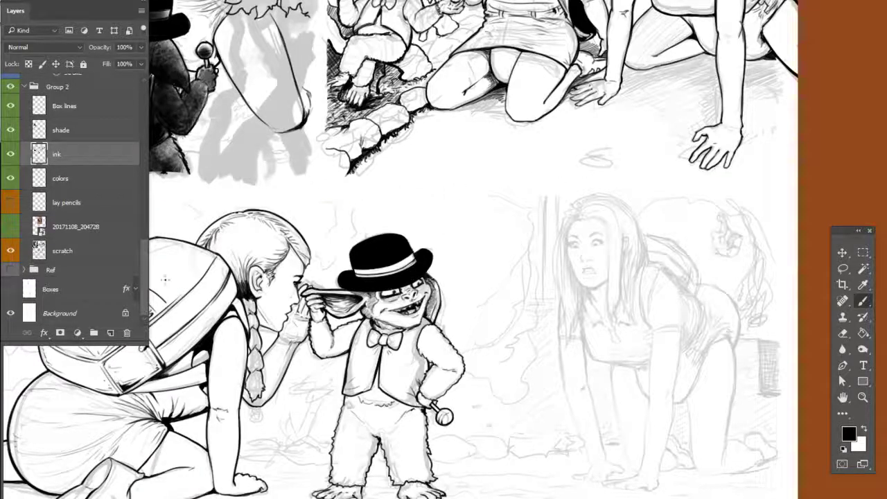
click(11, 289)
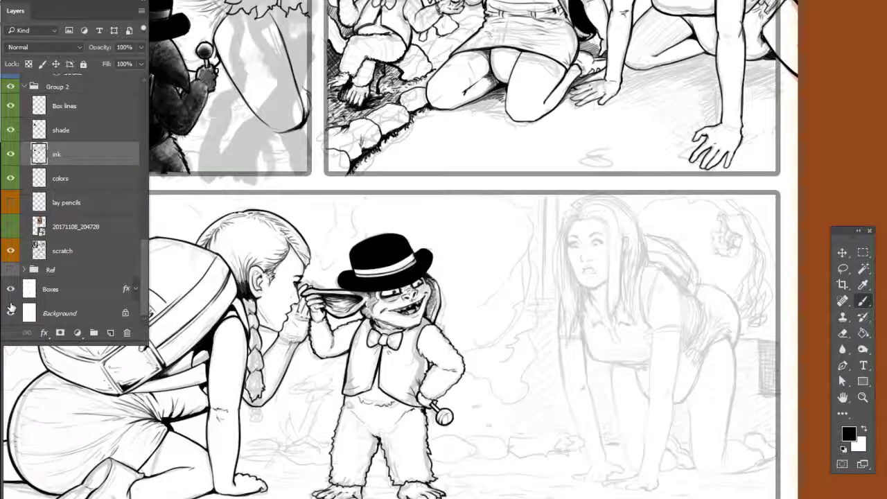
click(94, 292)
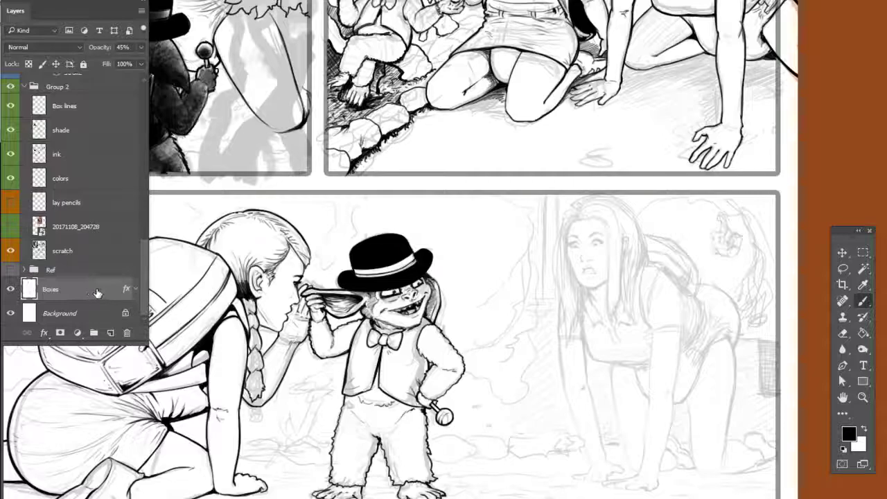
click(10, 290)
click(11, 313)
click(11, 313)
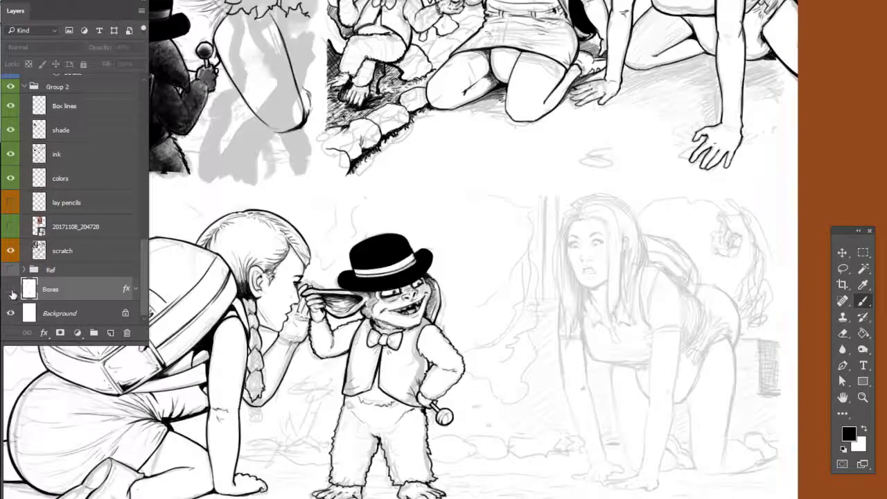
click(10, 290)
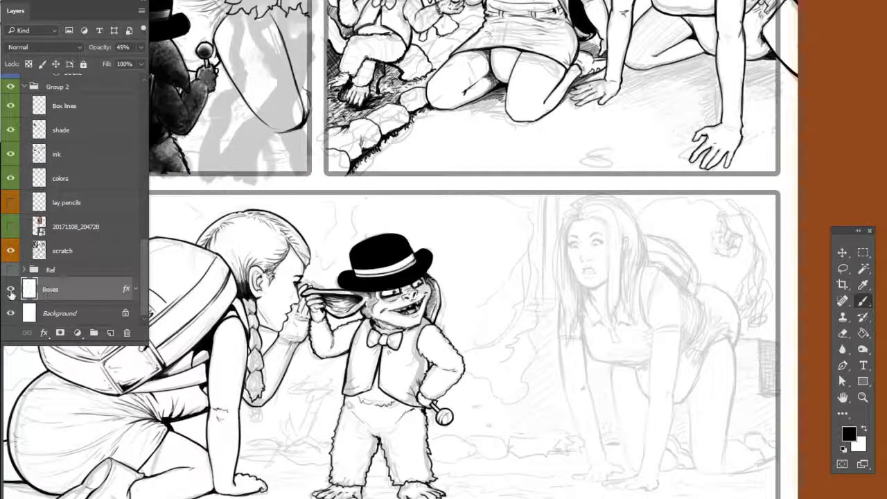
click(11, 290)
click(10, 289)
- Set up the Rectangle tool with white as foreground colour, try a small box in the gutter above the middle panel, and undo it
click(863, 381)
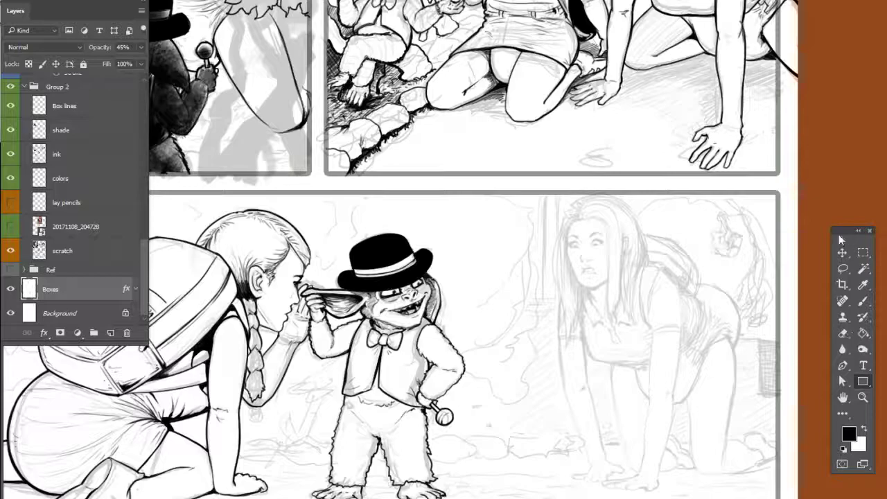
drag(856, 238, 832, 231)
key(x)
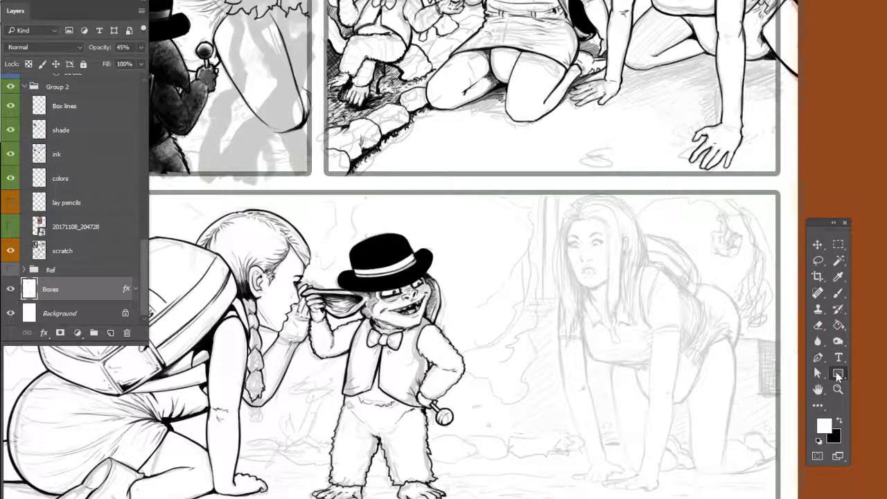
click(839, 374)
drag(766, 181, 697, 195)
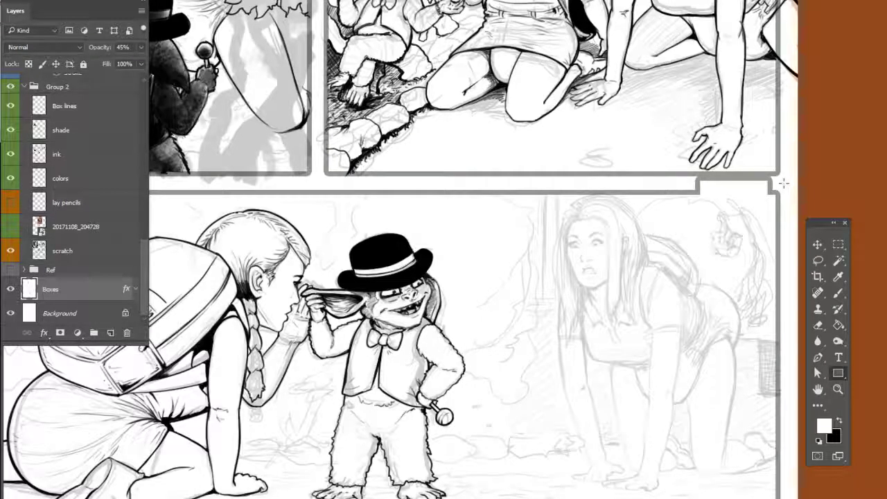
key(ctrl+z)
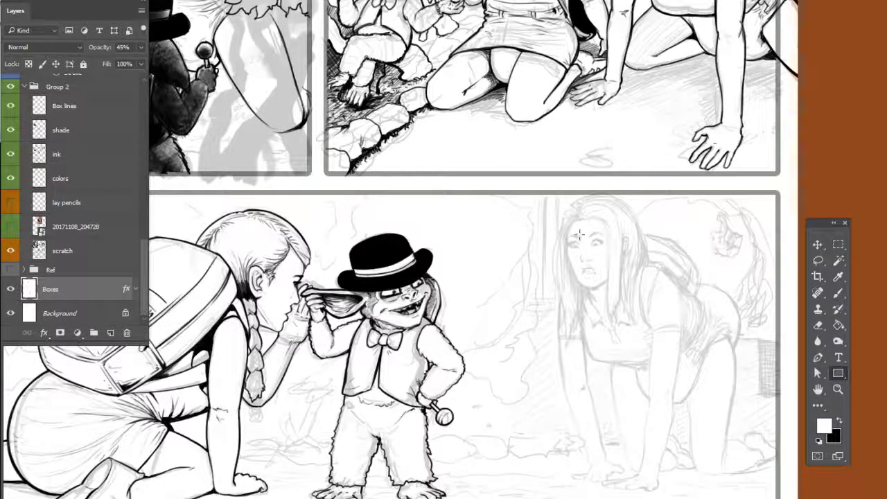
- Draw one large white rectangle on the Boxes layer covering the two upper panels and the wide middle panel
scroll(579, 234, up, 3)
scroll(644, 368, down, 3)
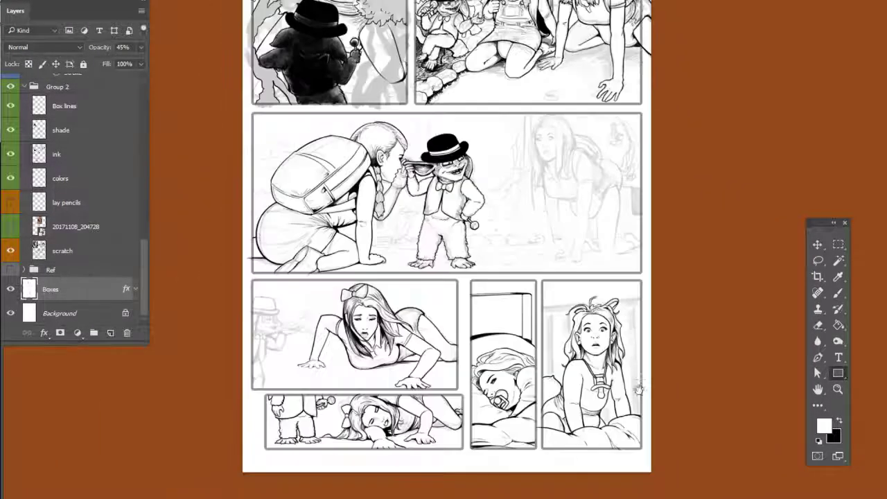
scroll(581, 233, up, 5)
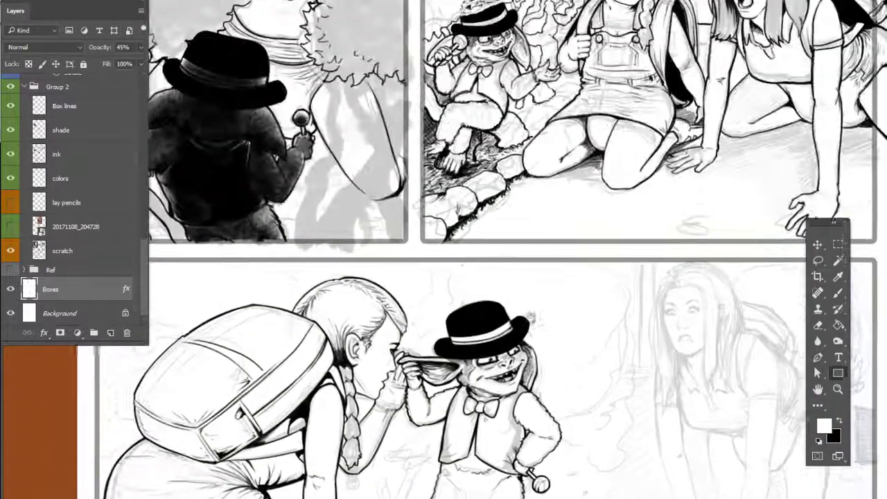
scroll(531, 319, down, 4)
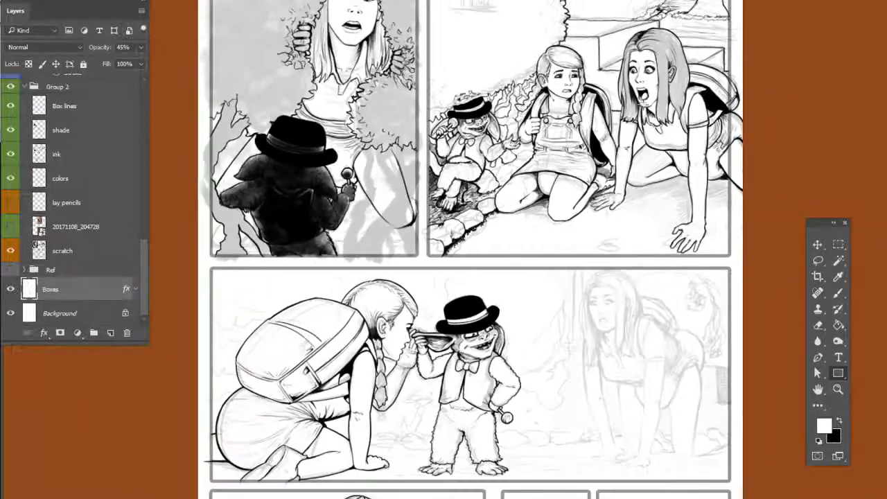
drag(643, 107, 621, 87)
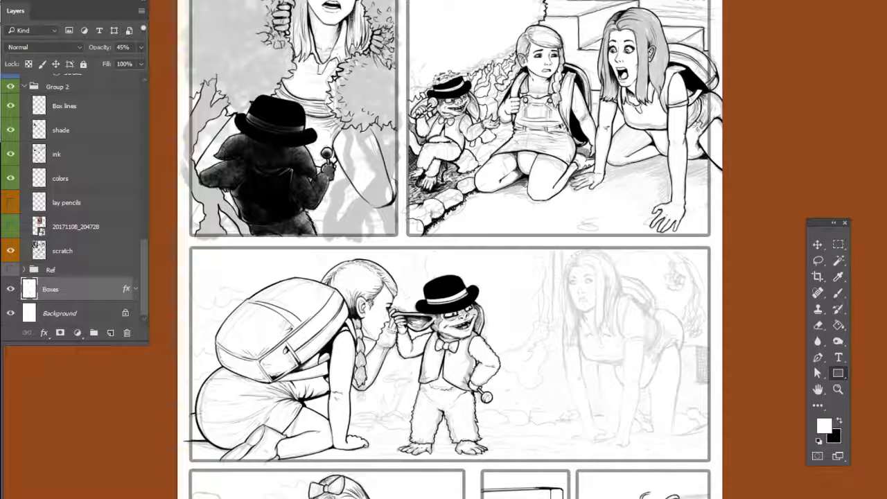
drag(190, 0, 711, 463)
- Cut a horizontal gutter into the large box between the upper panels and the middle panel using a thin marquee selection, and deselect
click(839, 246)
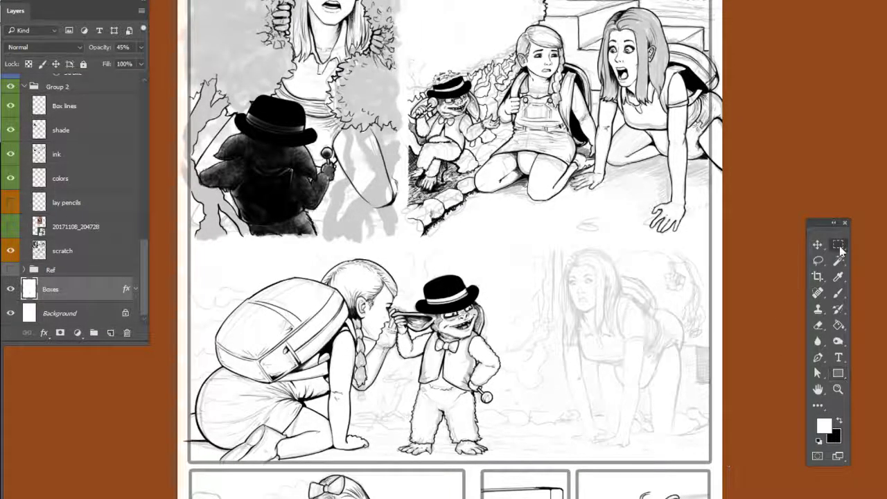
drag(713, 234, 170, 243)
drag(205, 235, 206, 241)
key(Delete)
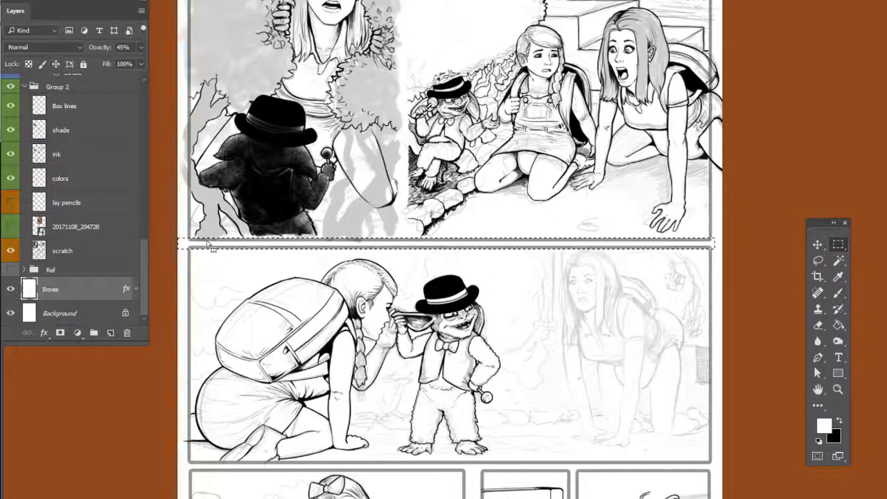
key(ctrl+d)
- Cut a narrow vertical gutter between the two upper panels using a marquee selection, and deselect
drag(408, 0, 402, 242)
key(ctrl+BackSpace)
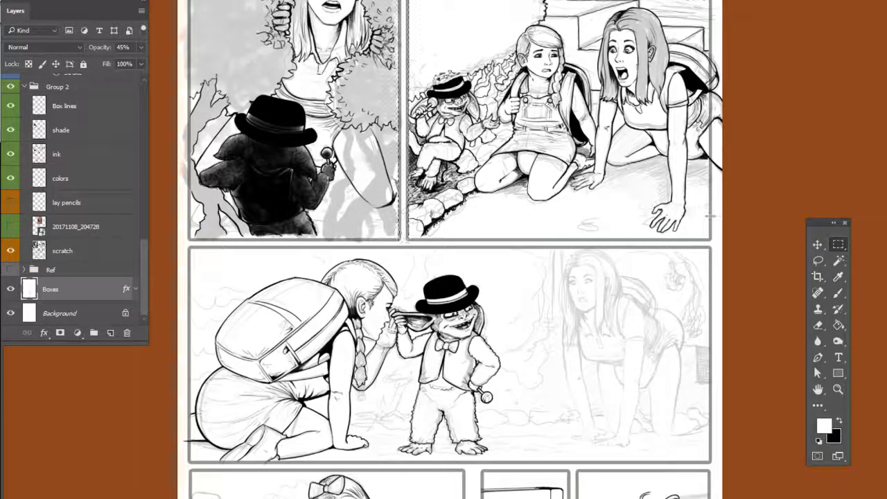
key(ctrl+d)
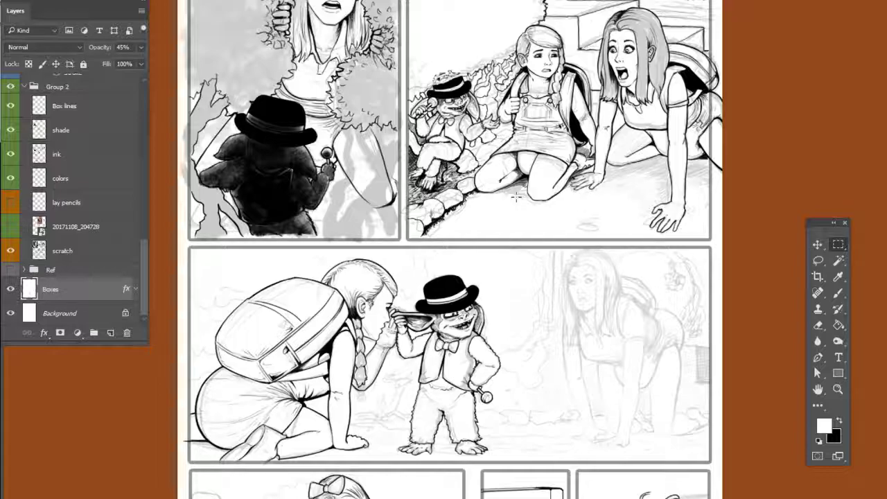
- Marquee-select the horizontal gutter strip above the middle panel, show the rulers, and place a horizontal guide along the strip
drag(714, 243, 174, 255)
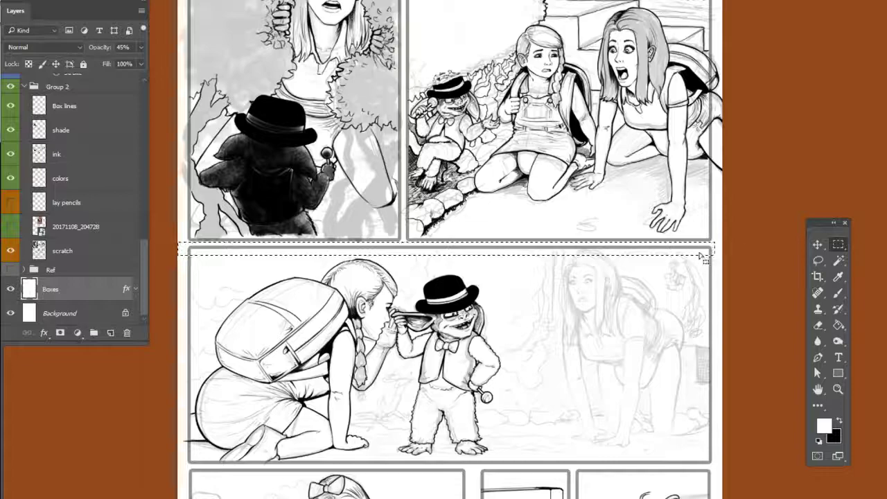
drag(708, 253, 709, 251)
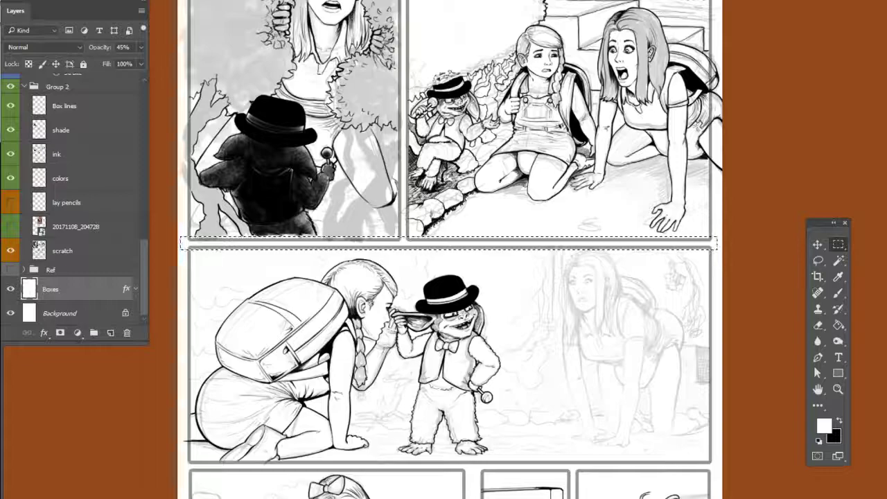
click(240, 0)
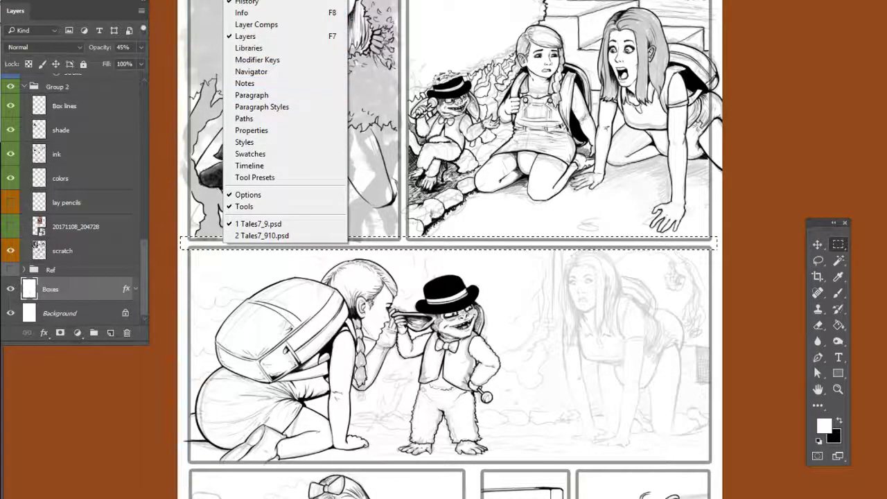
mouse_move(209, 0)
click(231, 13)
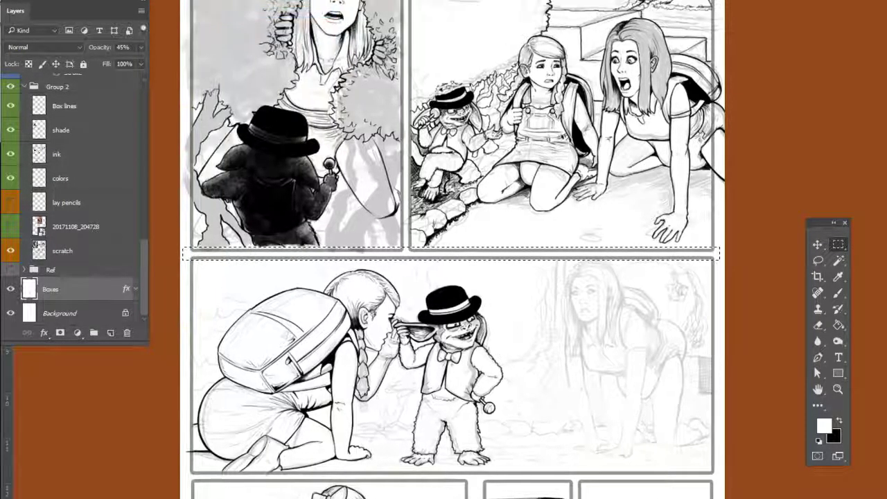
drag(463, 1, 463, 251)
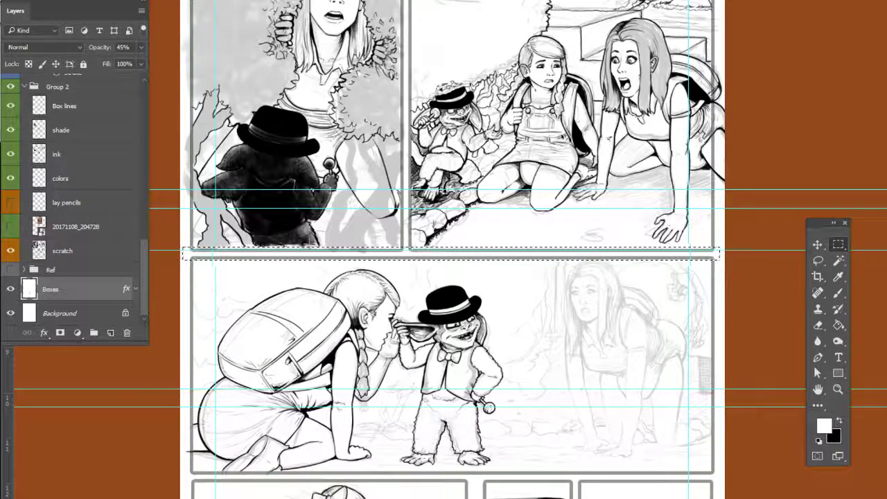
- Switch to the Move tool and narrow the document window so its vertical ruler is clear of the screen edge
key(v)
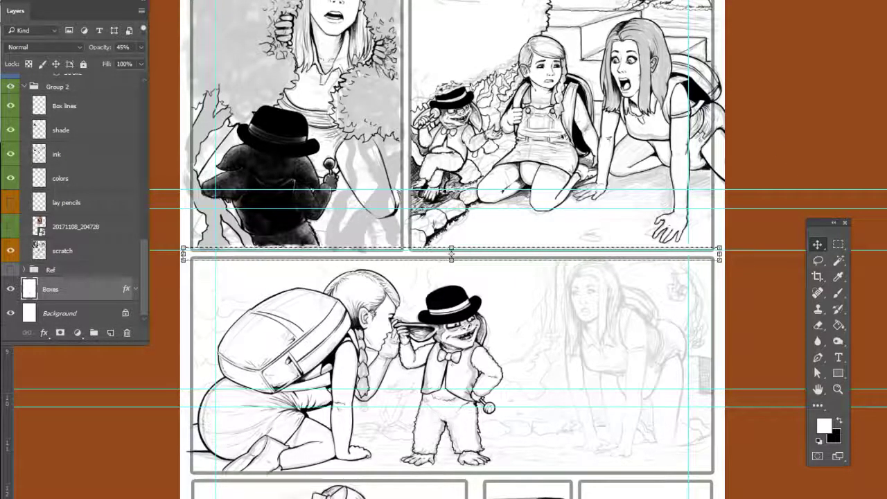
click(211, 0)
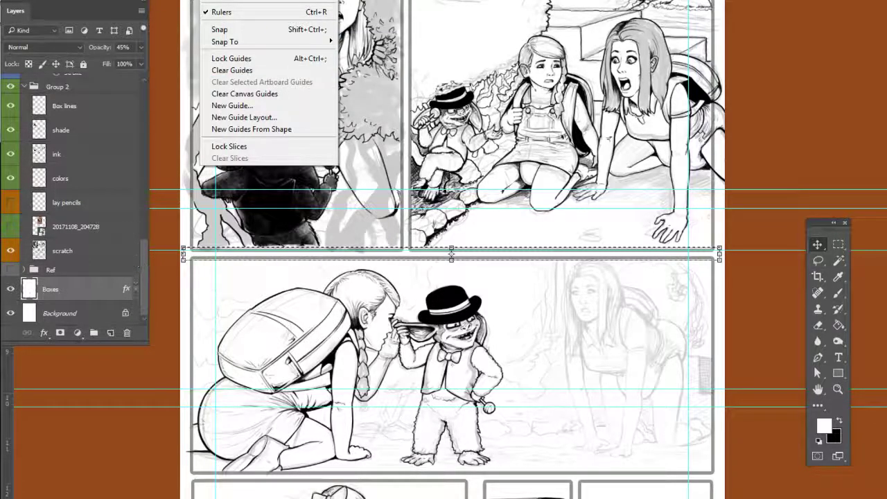
click(2, 416)
drag(2, 415, 64, 416)
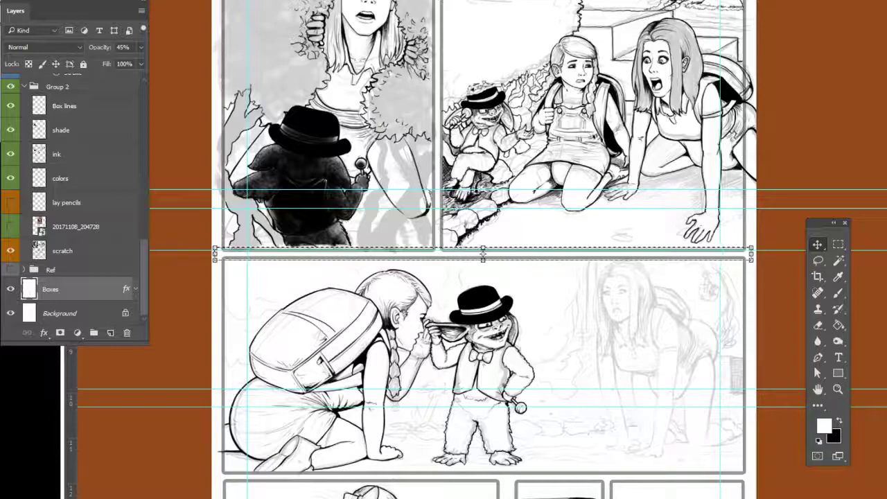
- Hide the rulers and the guides in the comic page document
mouse_move(70, 381)
mouse_down()
mouse_move(513, 381)
mouse_move(70, 382)
mouse_up()
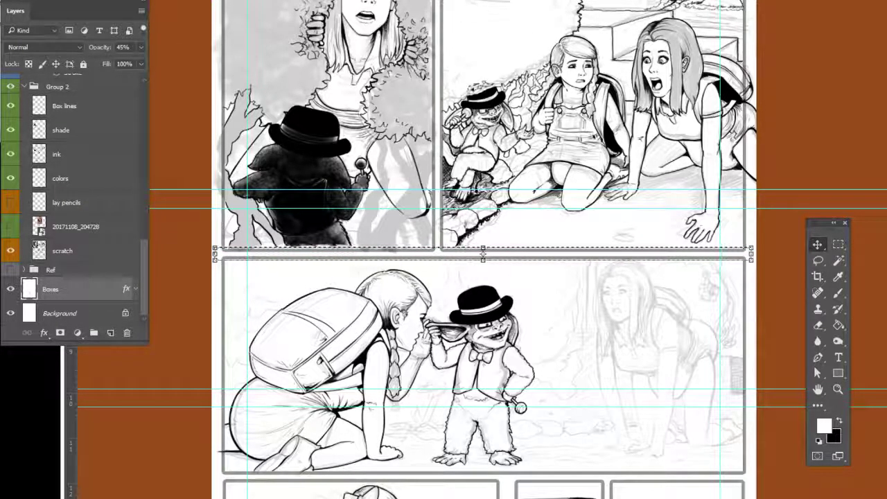
click(273, 1)
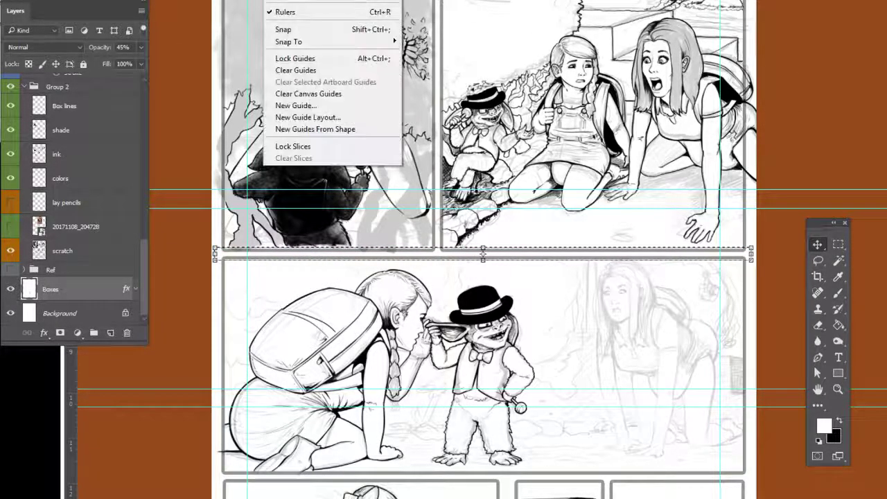
click(312, 12)
click(277, 0)
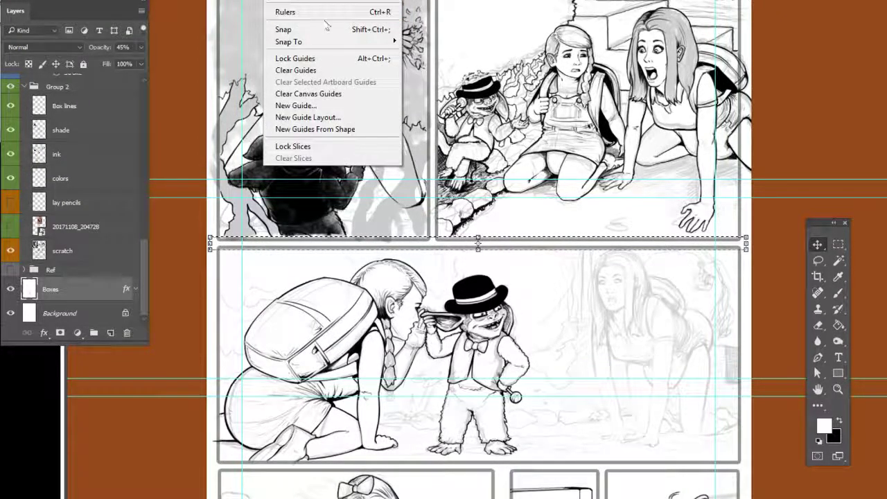
mouse_move(326, 4)
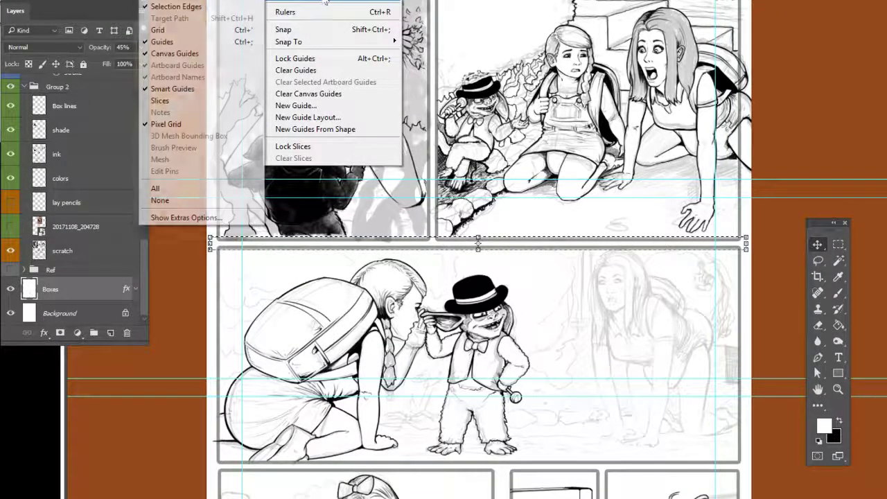
click(219, 45)
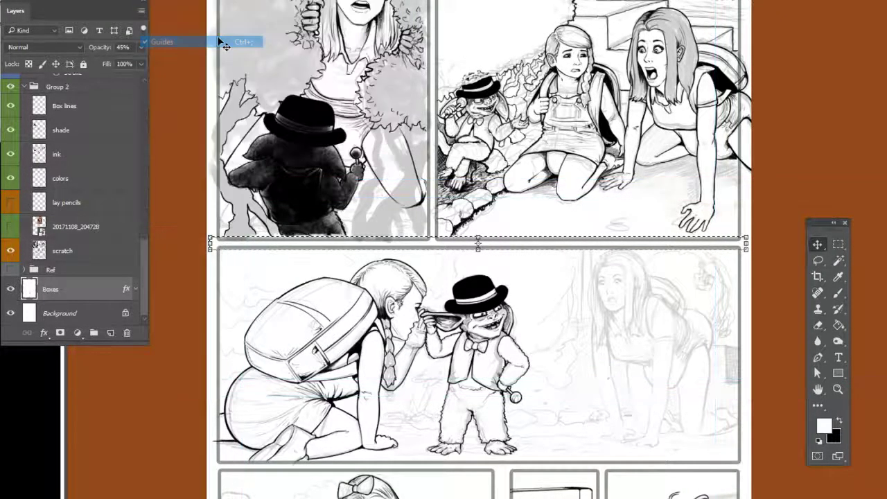
- Switch to the Rectangular Marquee tool, clear the gutter selection and step back two edits
click(838, 245)
key(ctrl+d)
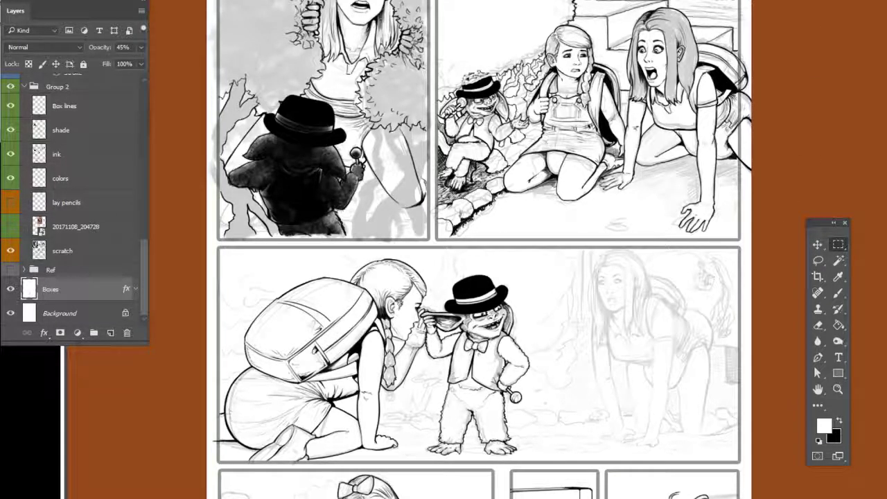
key(ctrl+alt+z)
key(ctrl+alt+z)
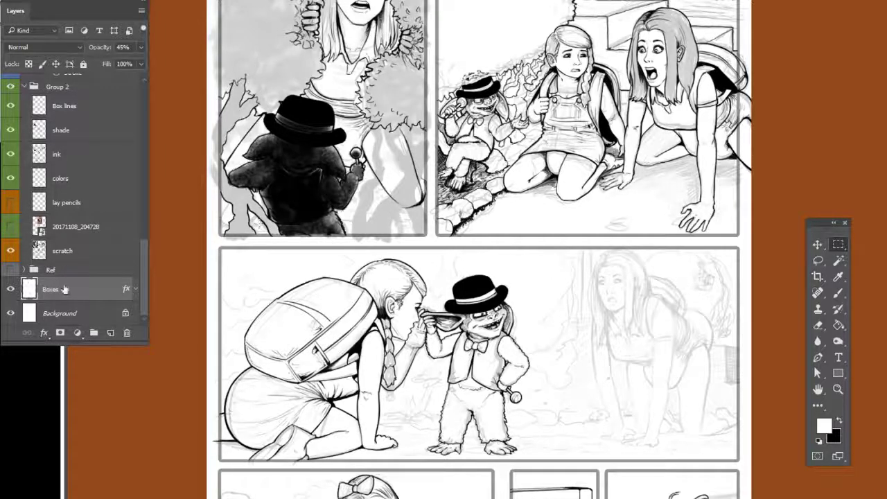
- Examine the Stroke effect settings in the Boxes layer's style, close them, and reposition the layer list
drag(95, 8, 172, 17)
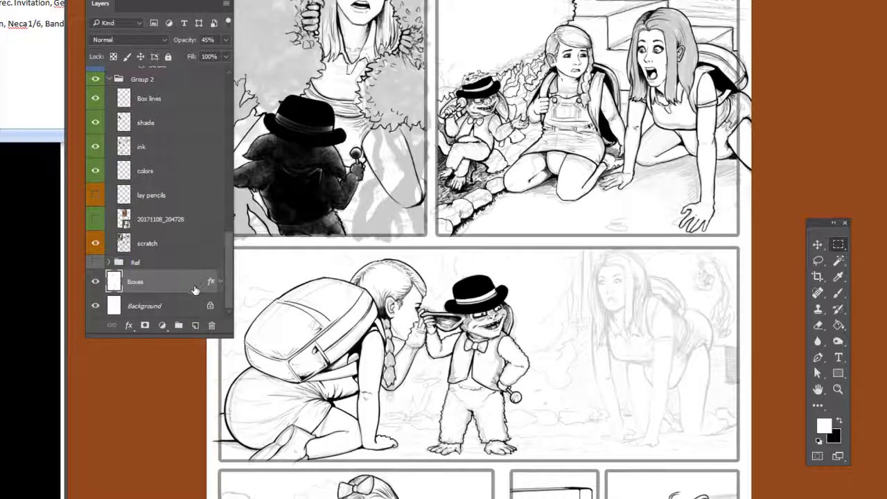
double_click(194, 291)
click(160, 29)
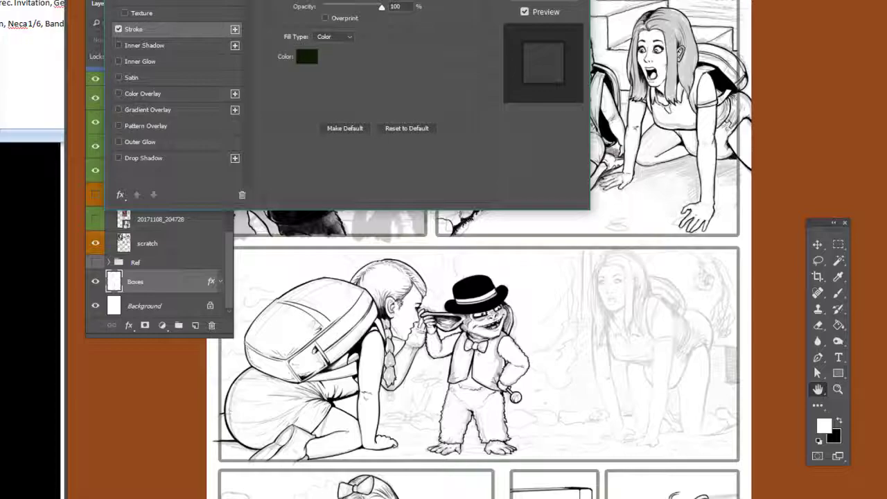
key(Return)
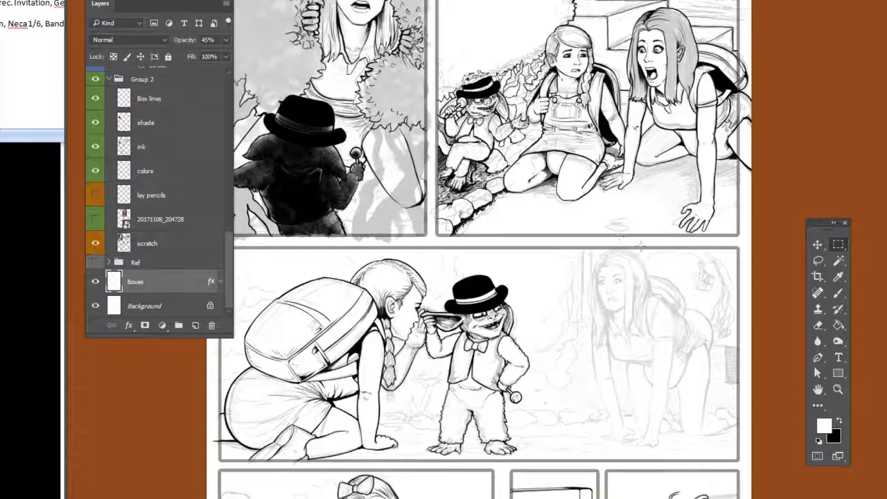
drag(171, 3, 143, 22)
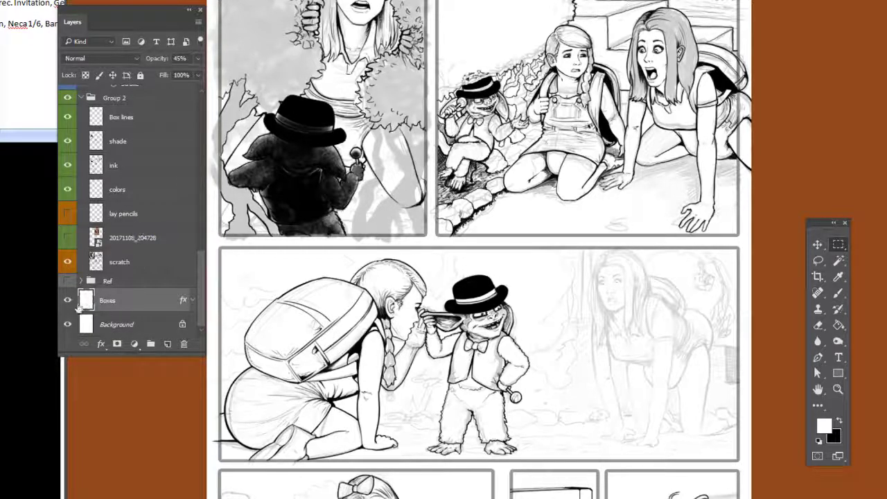
- Lower the Boxes layer's opacity to 27% and ready the Rectangle tool with black as the foreground colour
click(198, 61)
drag(164, 74, 153, 74)
click(838, 373)
click(838, 421)
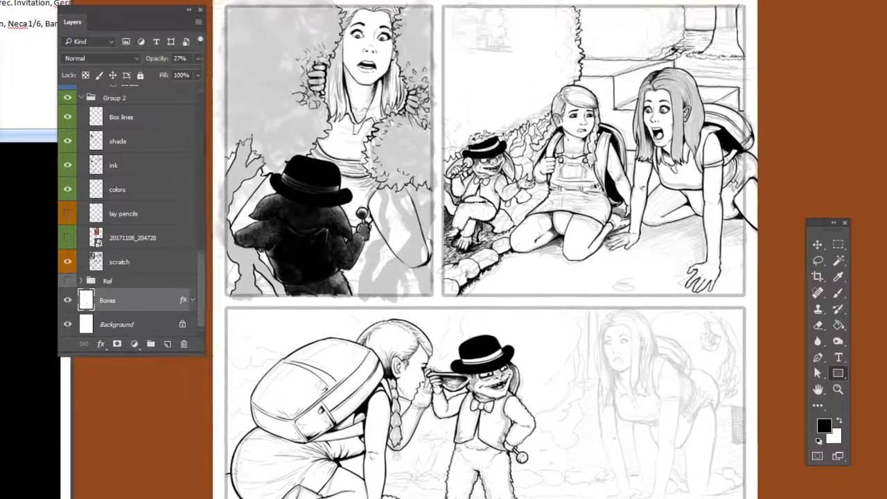
- Set the Rectangle tool to Path mode and trace a path about 495 by 701 px around the upper-left comic panel
key(f)
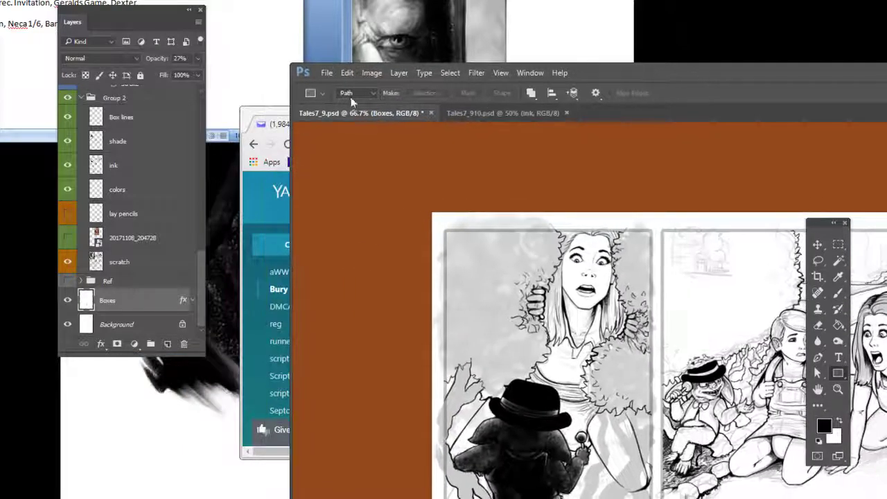
click(372, 92)
click(364, 125)
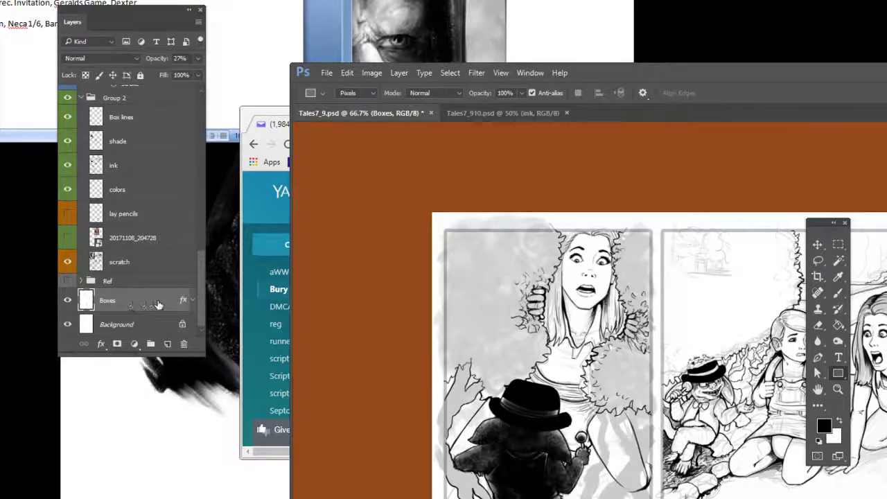
click(355, 93)
click(348, 117)
drag(603, 75, 404, 0)
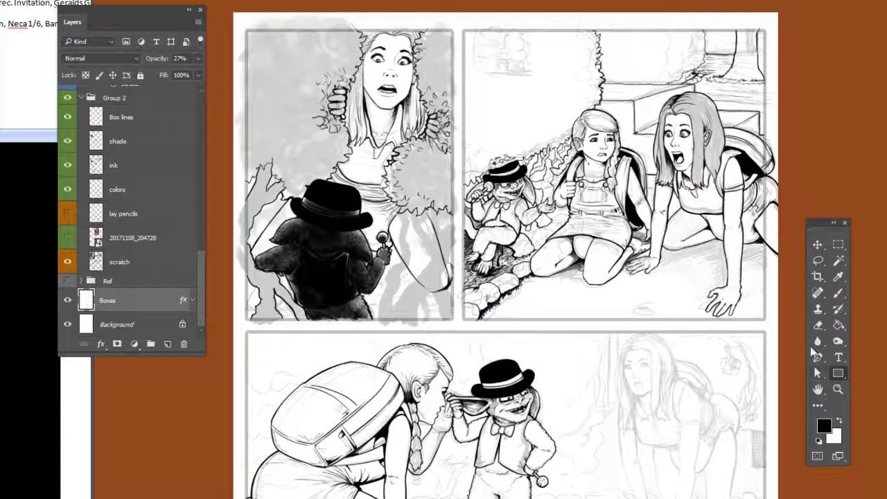
drag(246, 31, 416, 269)
drag(420, 238, 454, 322)
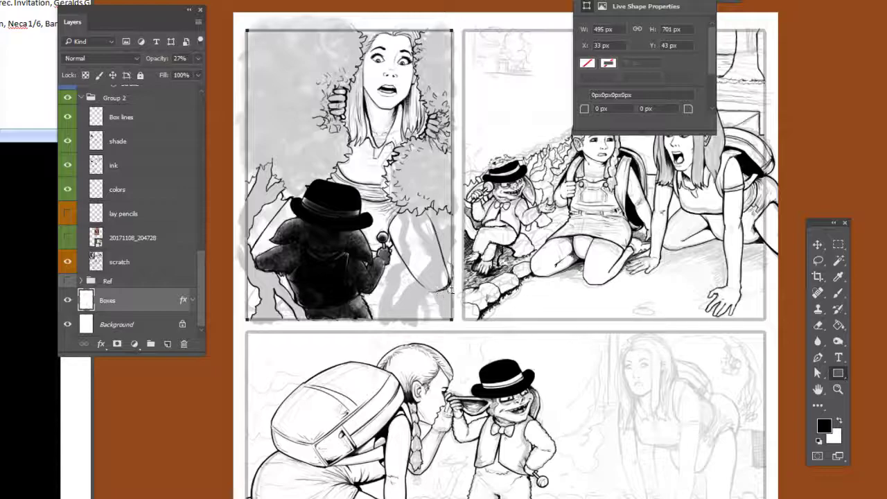
- Review the commands available for the path, including Stroke Path, with the Path Selection and Pen tools, and activate the Brush tool
click(818, 373)
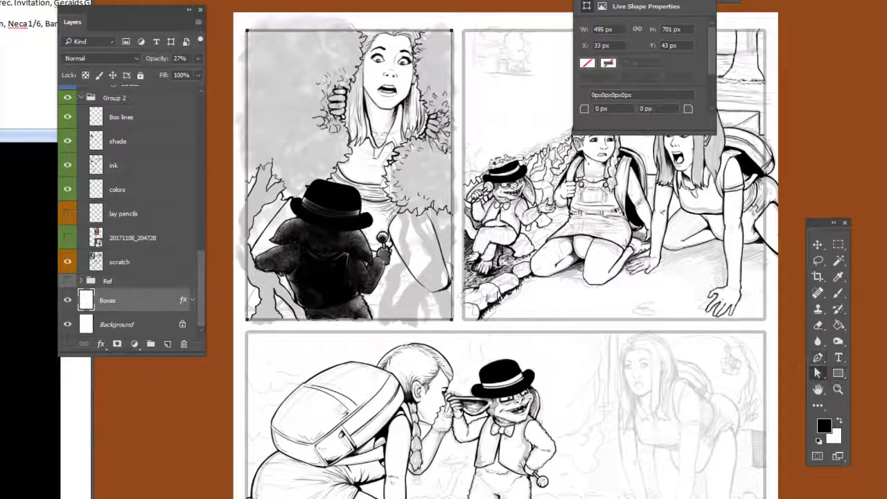
right_click(455, 283)
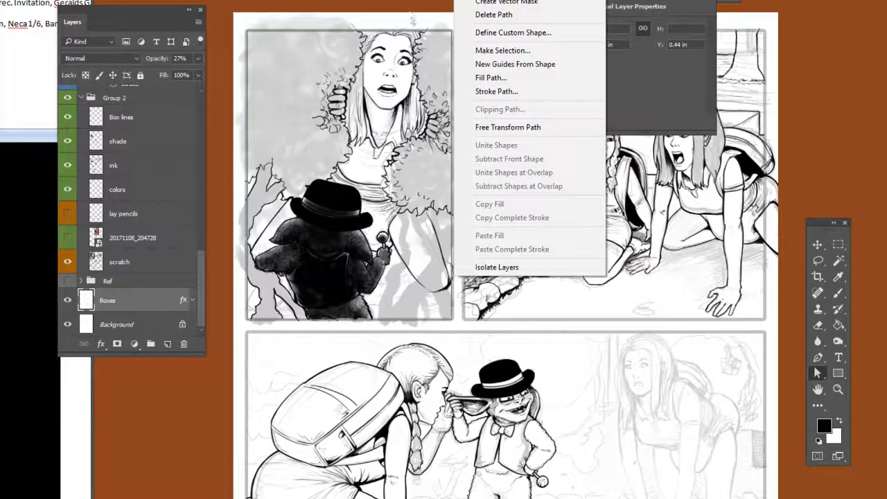
click(413, 21)
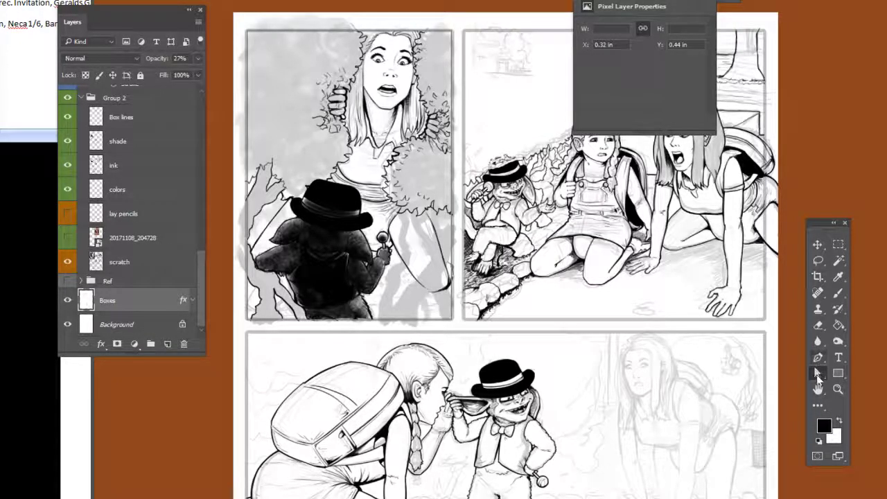
click(818, 374)
click(818, 358)
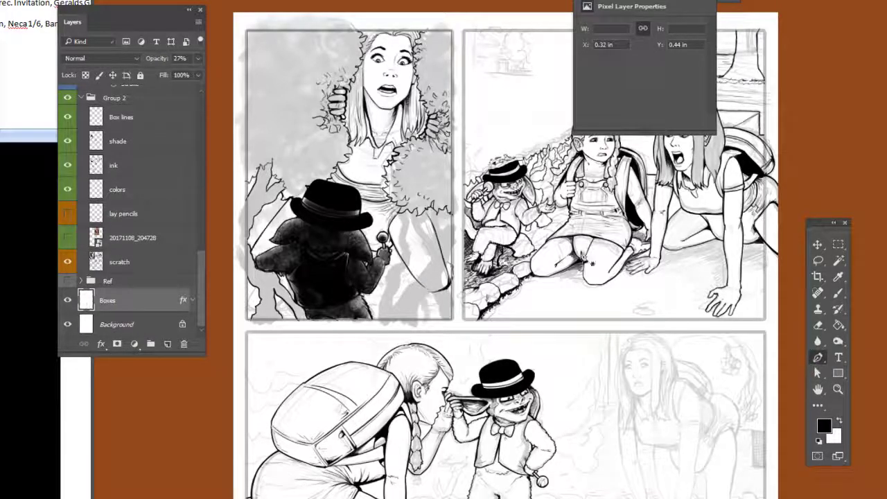
right_click(532, 258)
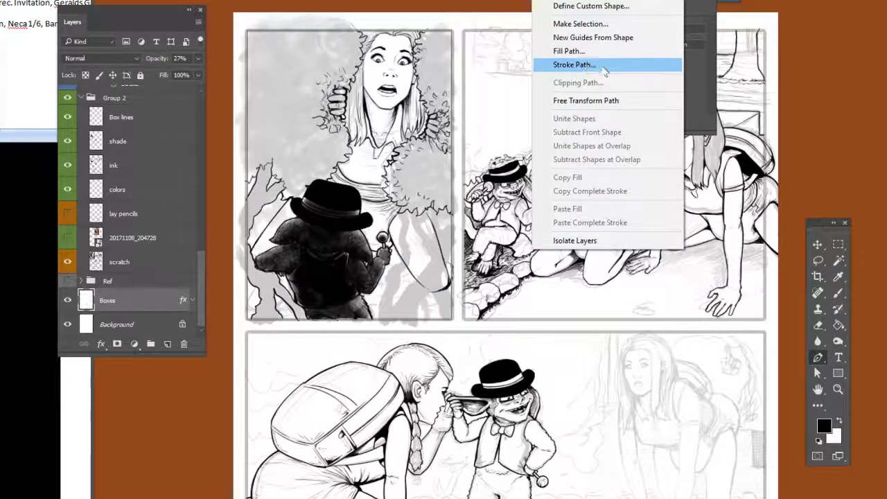
click(839, 295)
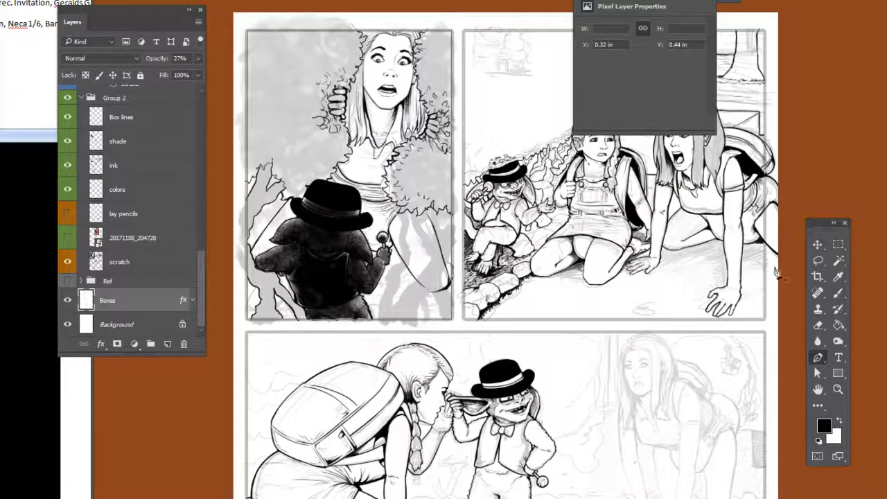
click(839, 292)
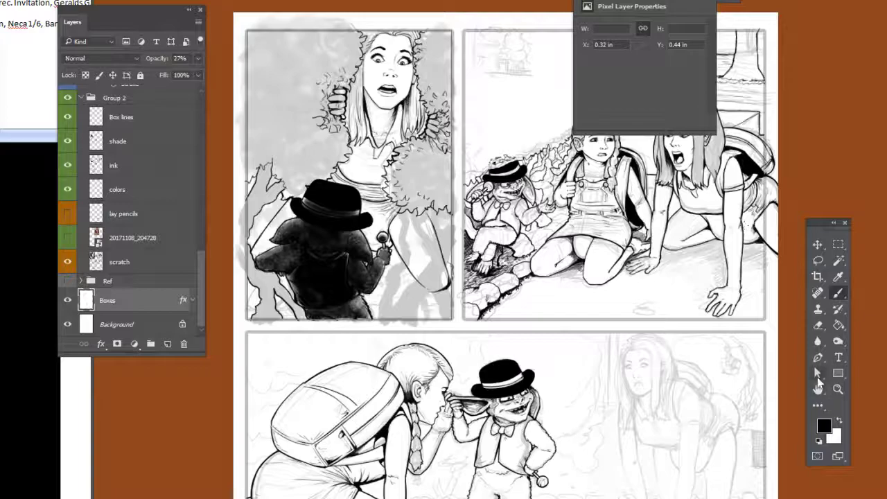
- Try selecting the path with the Path Selection tool along its right edge and then its left edge, deselecting after each
click(818, 373)
drag(476, 16, 418, 326)
drag(491, 22, 451, 367)
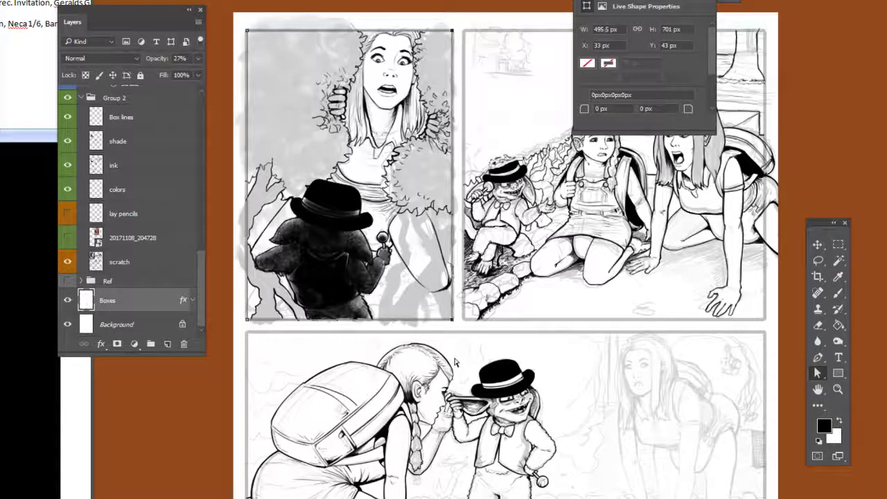
click(466, 308)
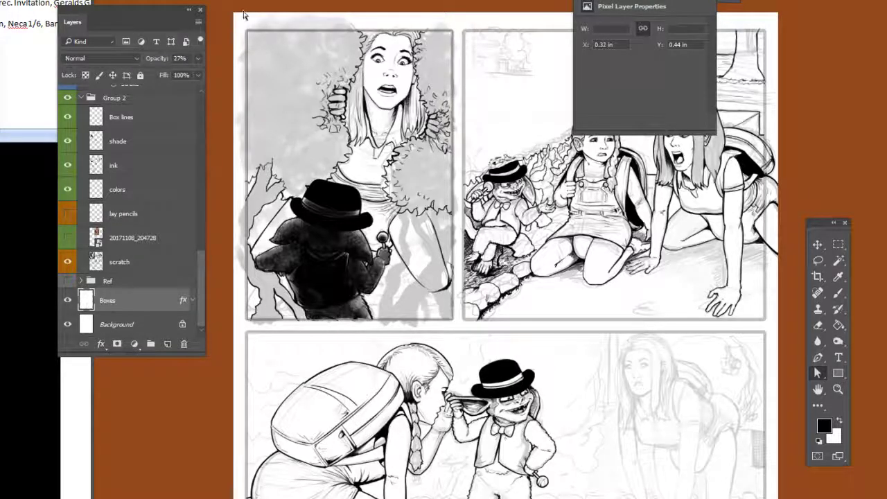
drag(254, 14, 227, 388)
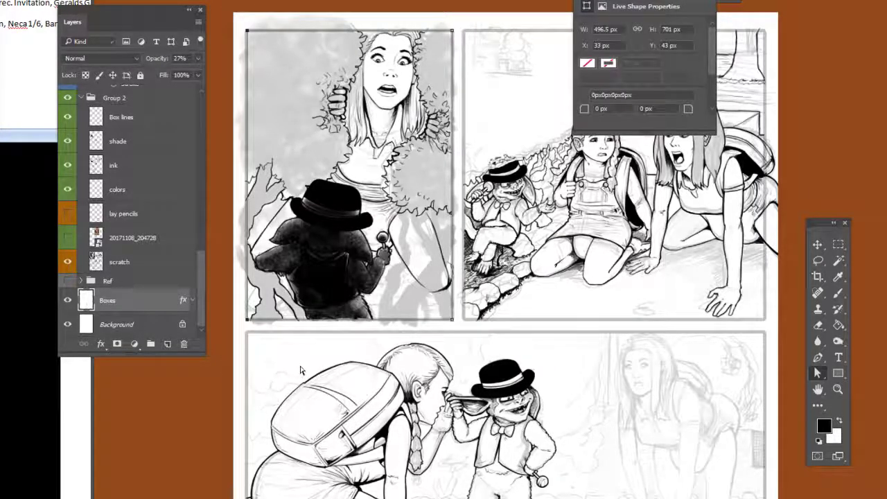
click(496, 258)
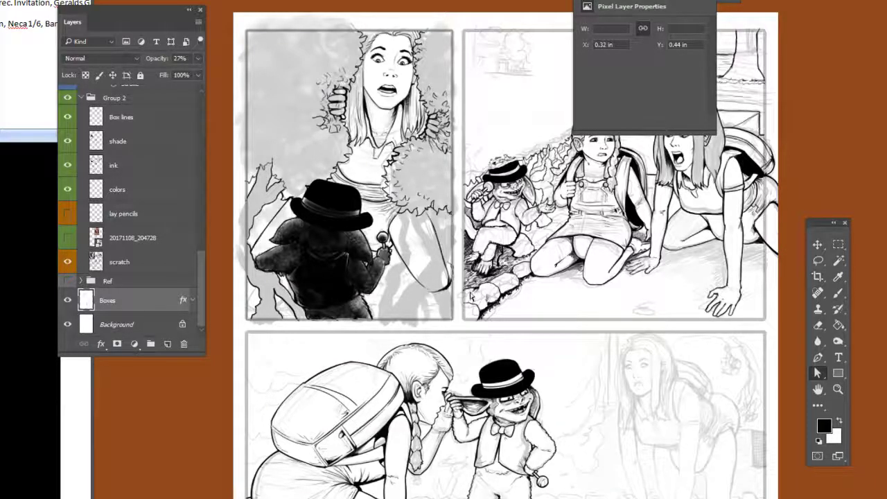
- Select the whole rectangular path around the upper-left comic panel
scroll(472, 296, up, 5)
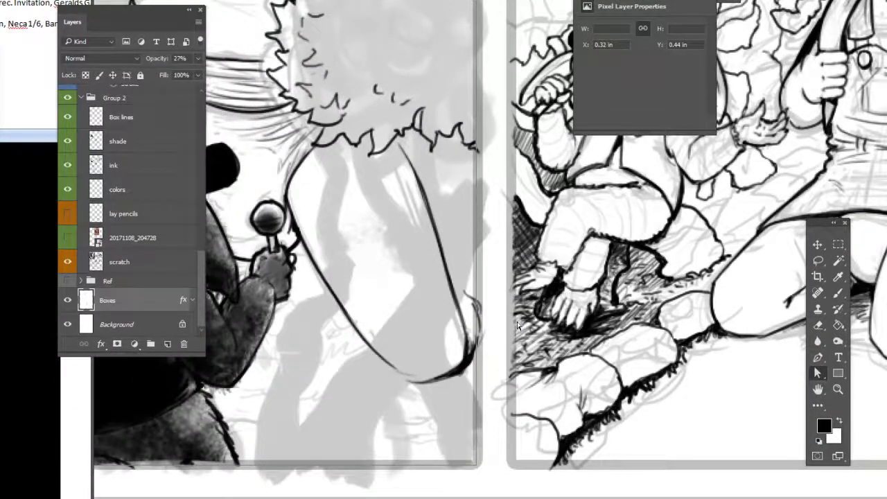
key(ctrl+minus)
key(ctrl+minus)
drag(530, 258, 503, 349)
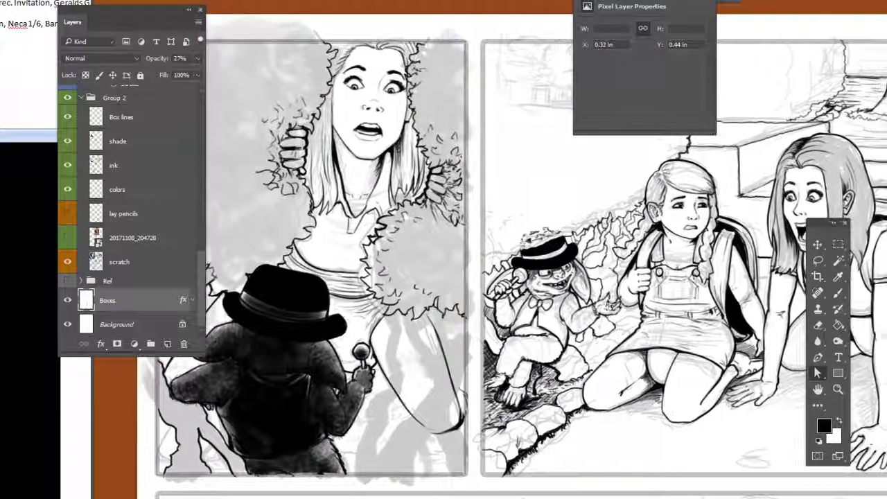
scroll(582, 311, right, 2)
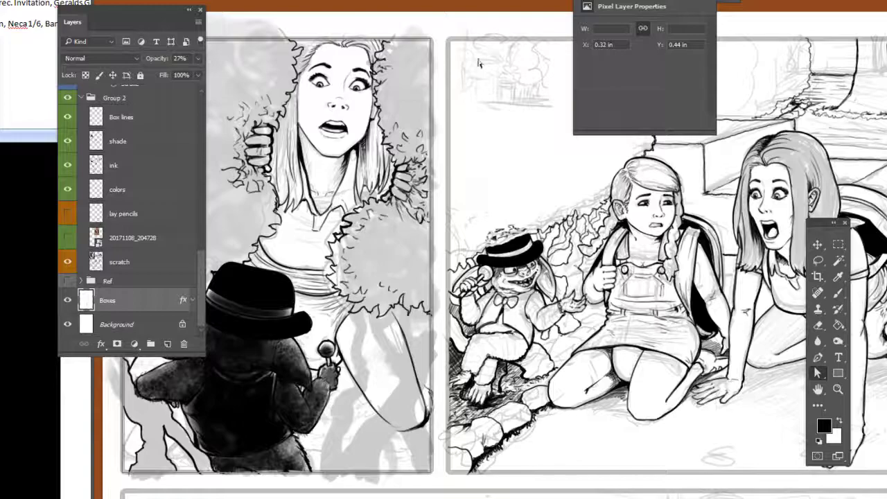
drag(478, 56, 101, 493)
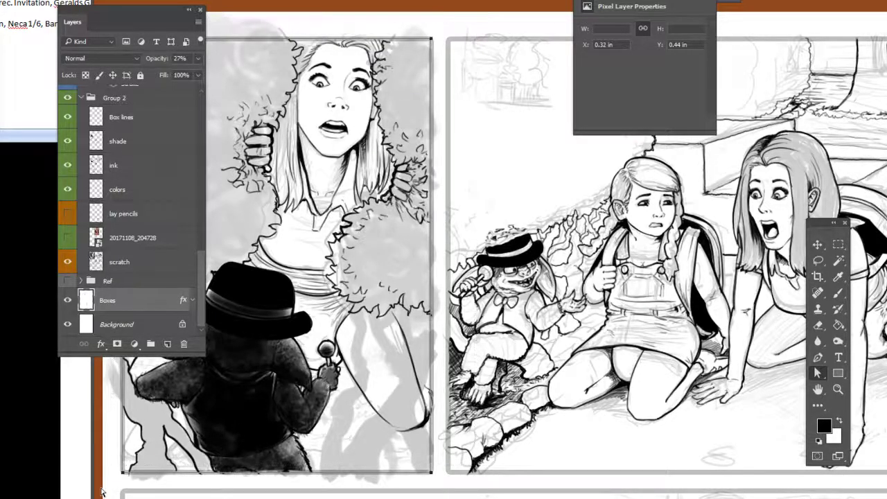
- Stroke the rectangular path around the upper-left comic panel on the Boxes layer with the Brush, without simulated pressure
right_click(500, 229)
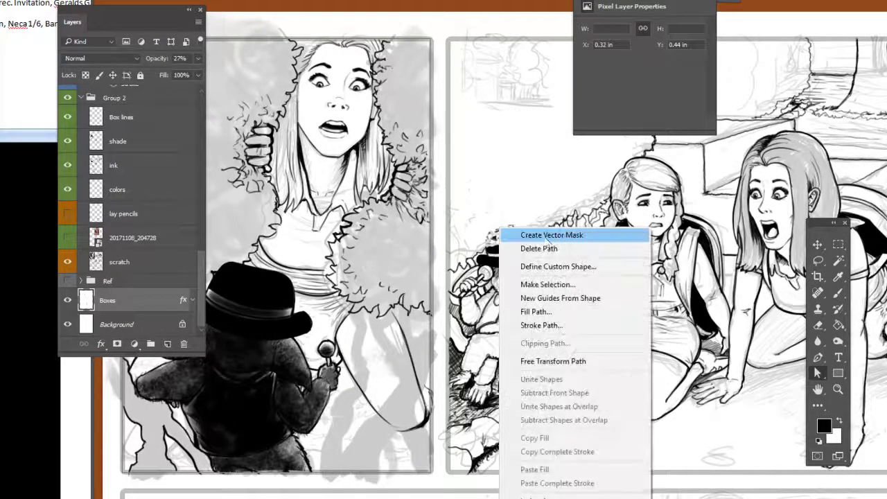
click(541, 325)
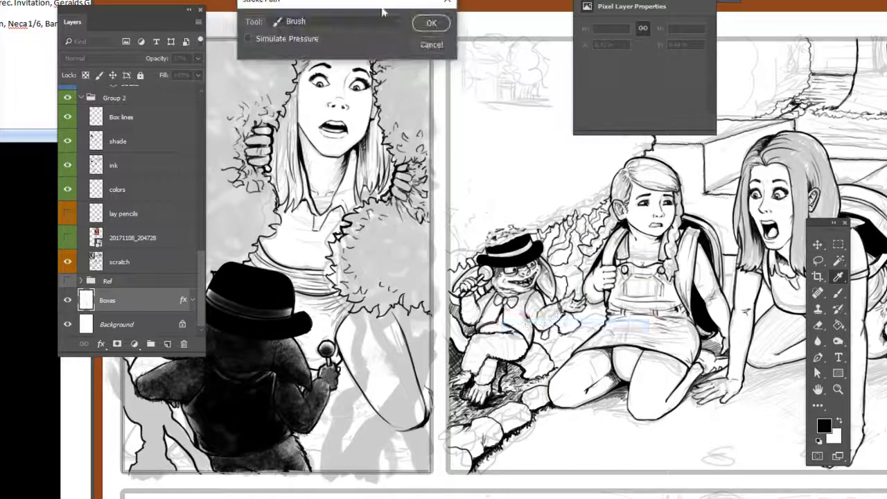
mouse_move(381, 9)
mouse_down()
mouse_move(539, 326)
mouse_move(547, 279)
mouse_up()
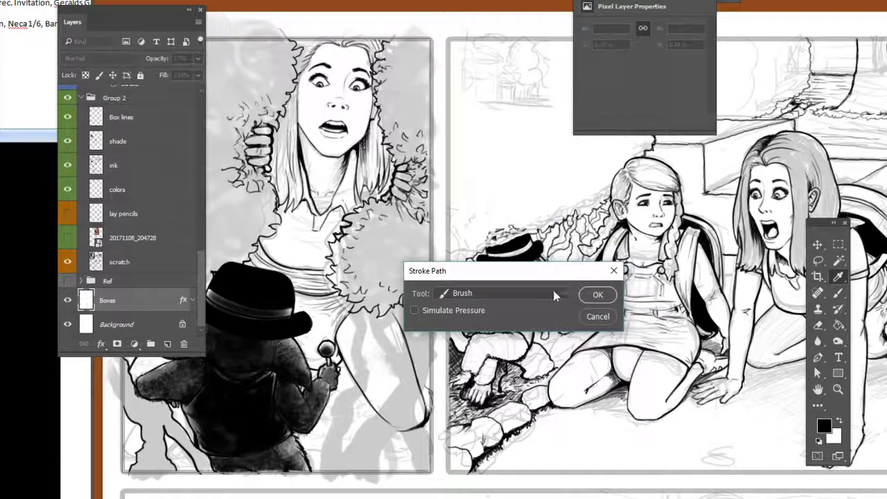
click(554, 296)
click(521, 70)
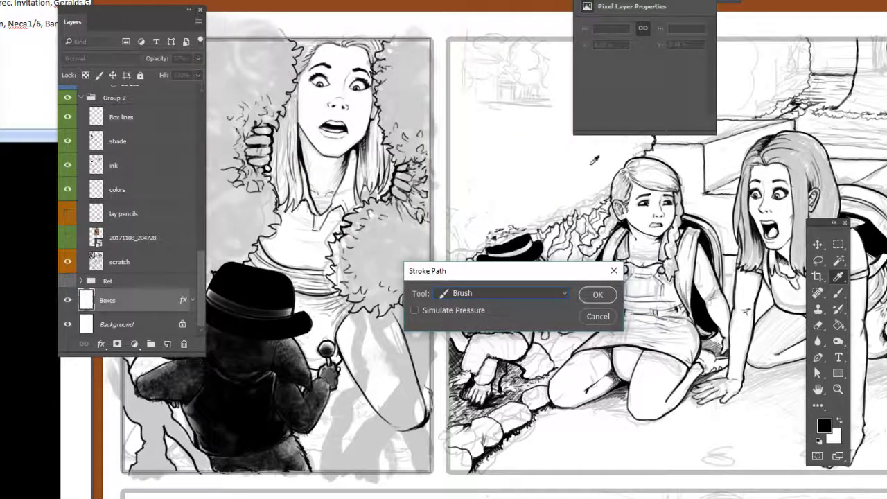
click(604, 298)
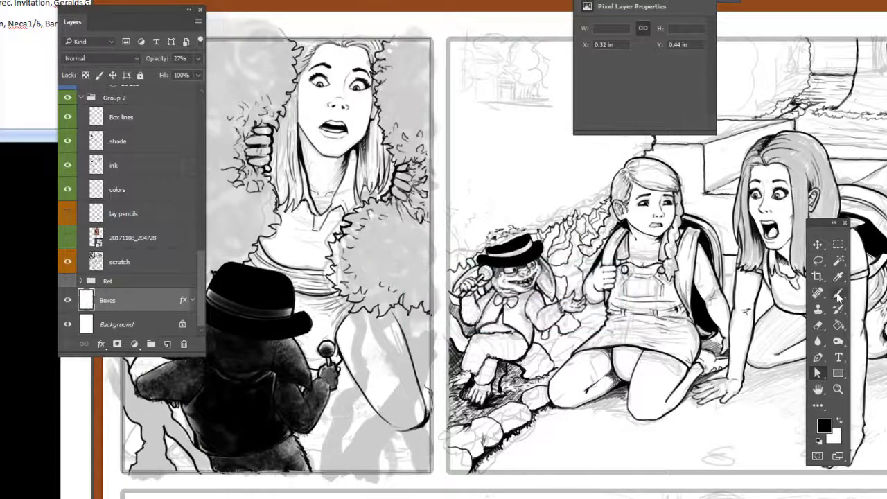
- Set the brush size to 8 px
right_click(590, 284)
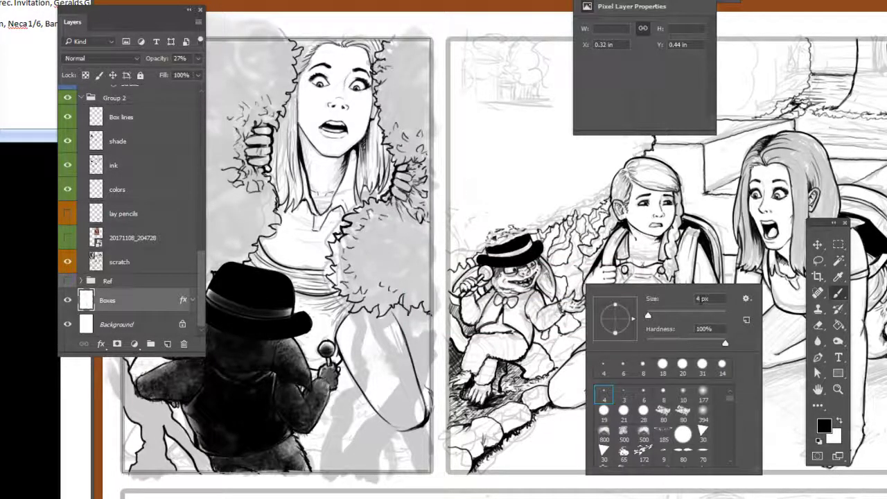
click(703, 299)
click(387, 430)
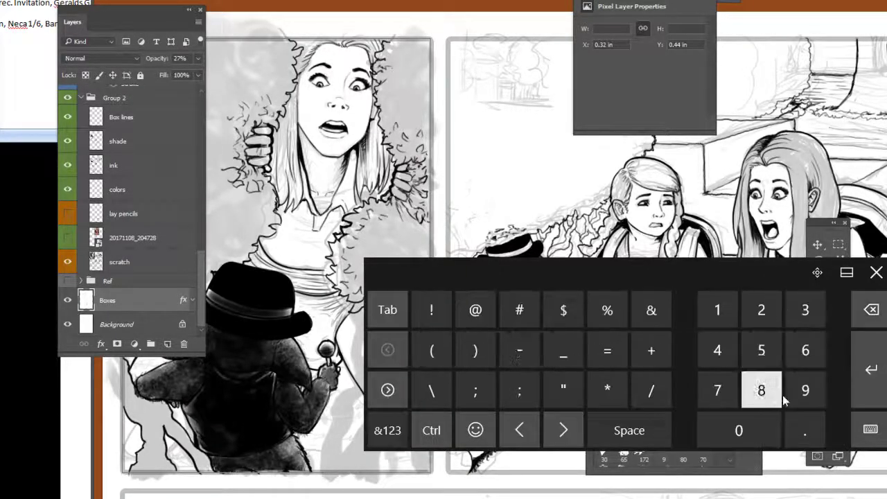
text(8)
click(877, 272)
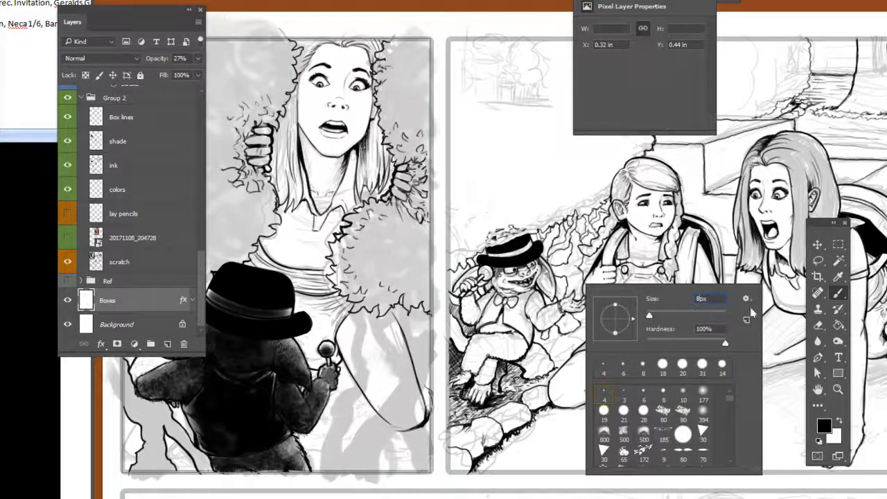
- Stroke the upper-left panel's path again on the Boxes layer with the resized brush
click(818, 373)
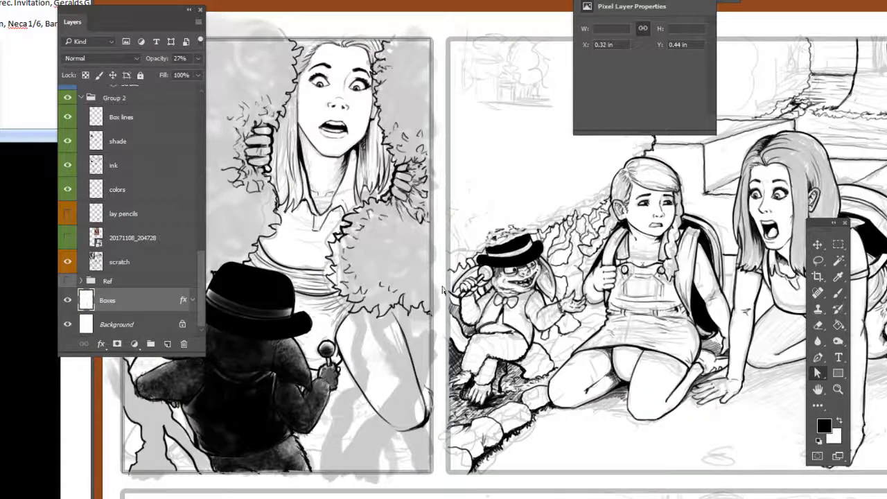
right_click(482, 258)
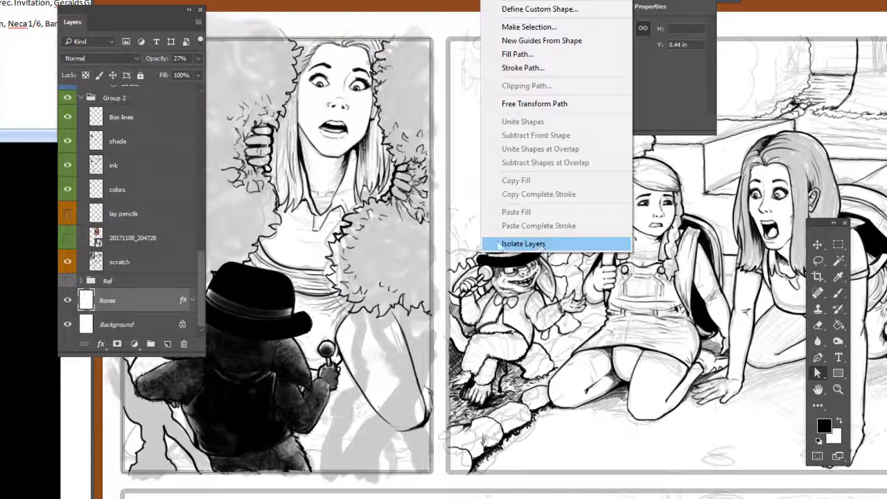
click(546, 68)
click(594, 294)
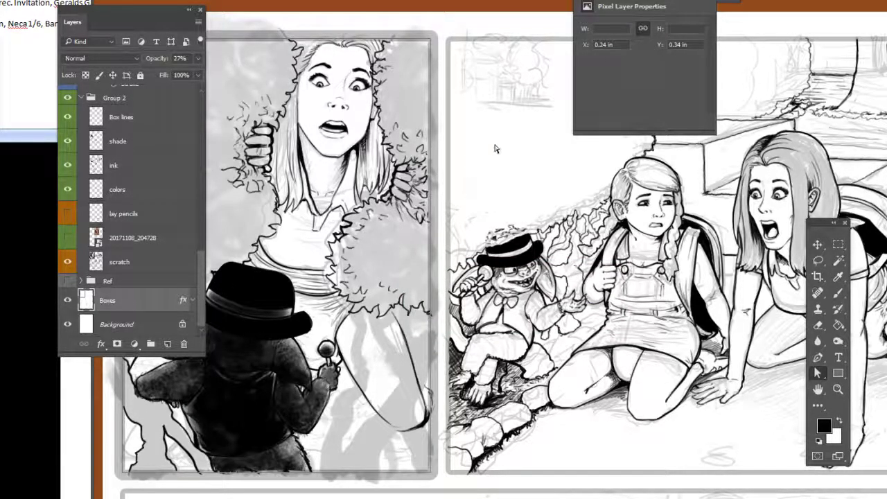
- Activate the Box lines layer in Group 2 and try stroking the same path there with the Brush
drag(200, 280, 198, 233)
click(168, 260)
click(168, 261)
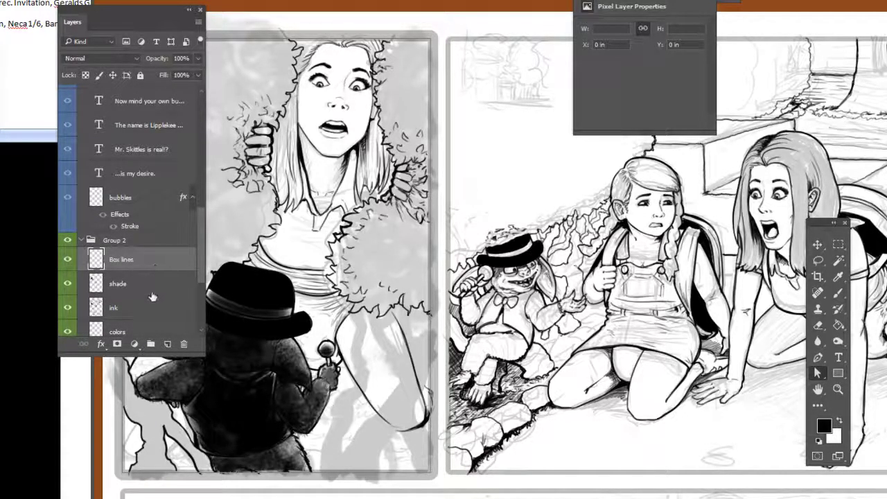
right_click(464, 207)
click(521, 305)
click(597, 294)
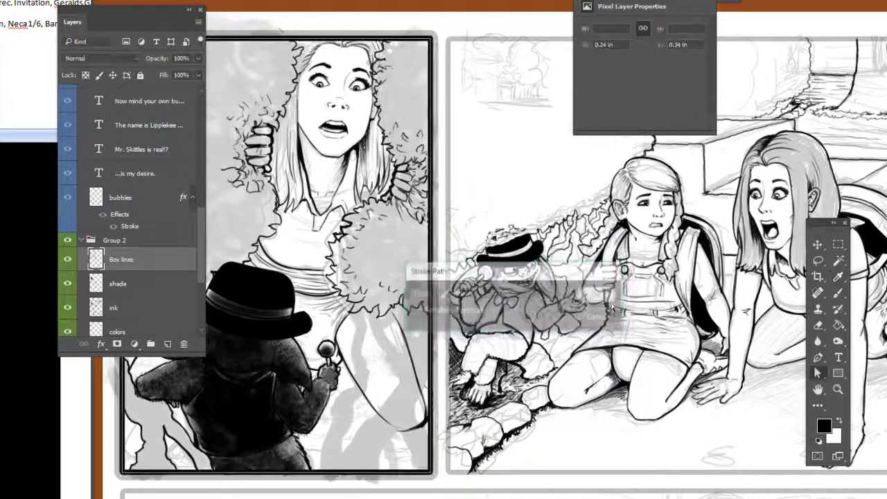
- Undo the brush strokes applied to the path on the Box lines and Boxes layers
drag(519, 316, 599, 299)
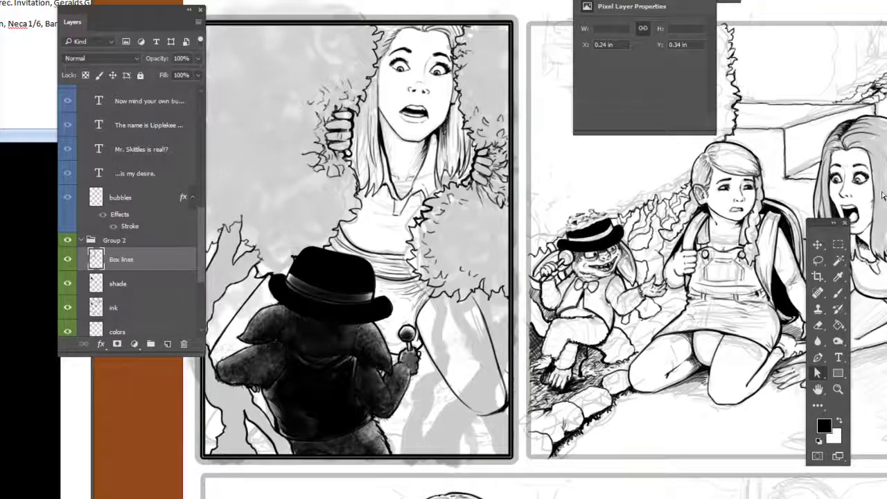
drag(491, 357, 528, 359)
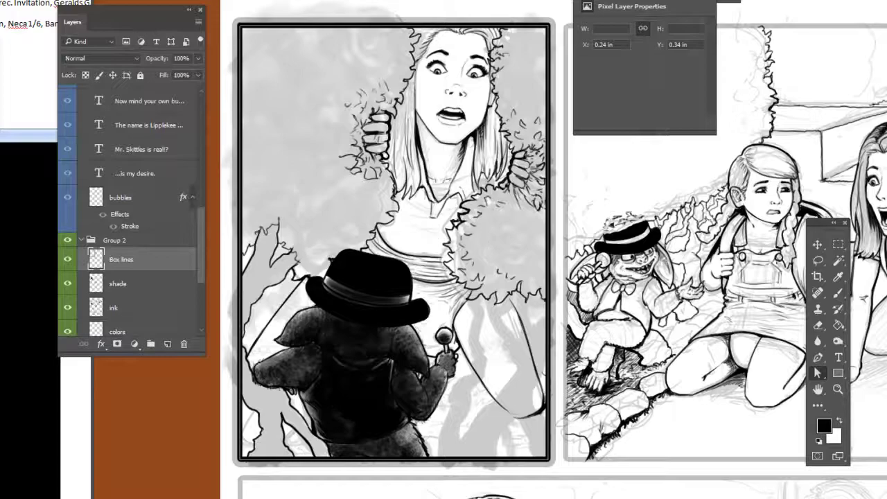
key(ctrl+alt+z)
key(ctrl+alt+z)
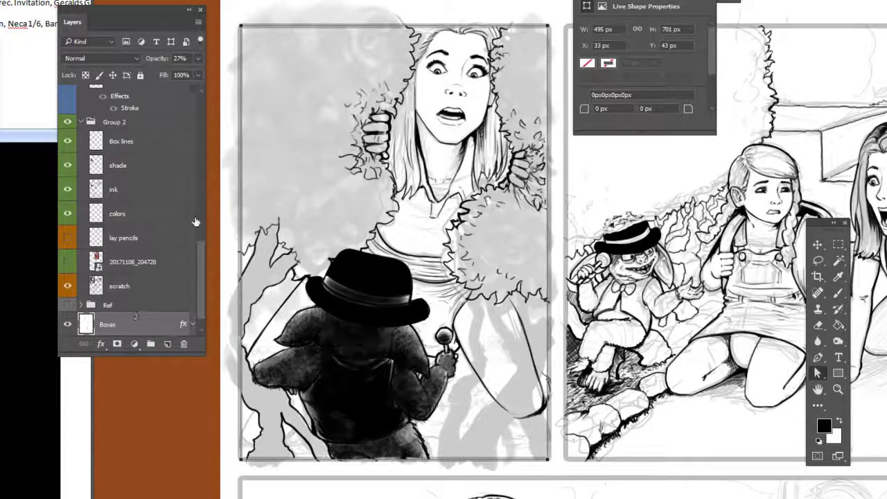
- Stroke the upper-left panel's rectangular path with the Brush on the Box lines layer and dismiss the path
click(169, 192)
click(171, 146)
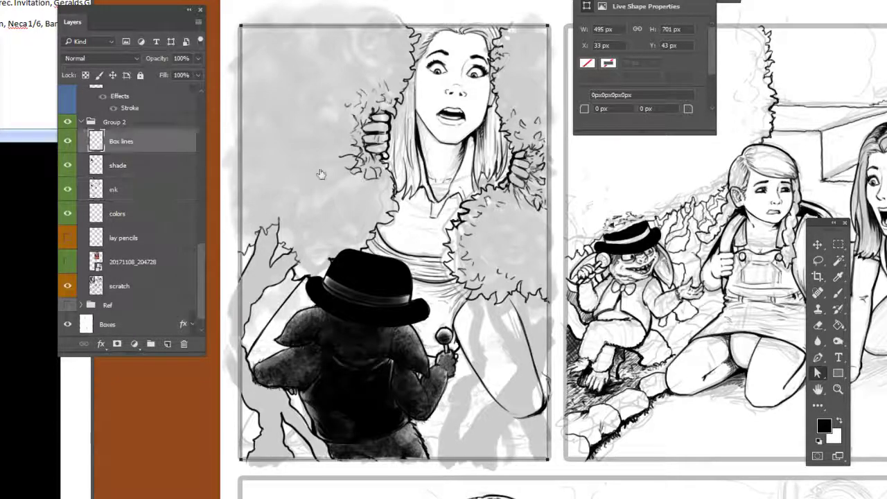
right_click(598, 220)
click(652, 321)
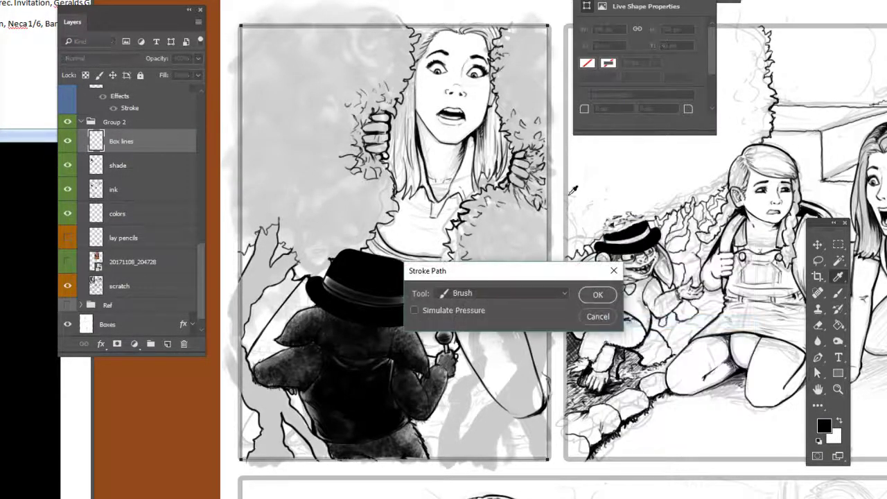
click(598, 295)
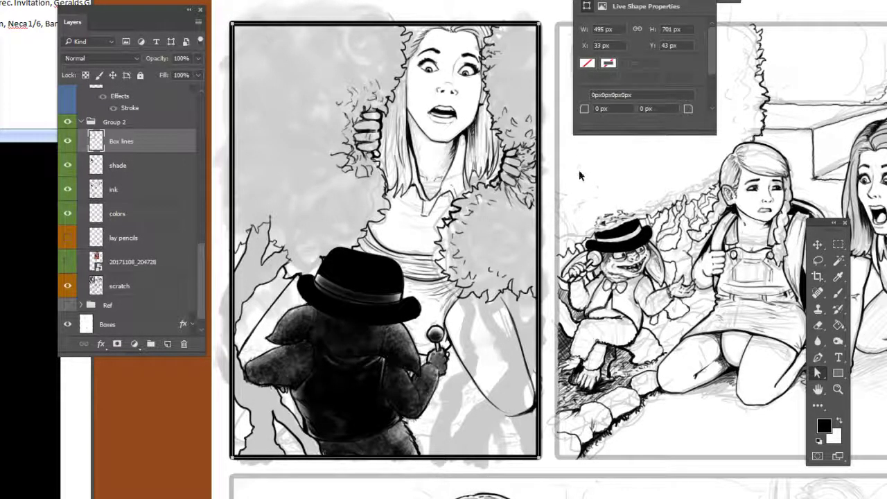
key(Escape)
drag(584, 371, 568, 365)
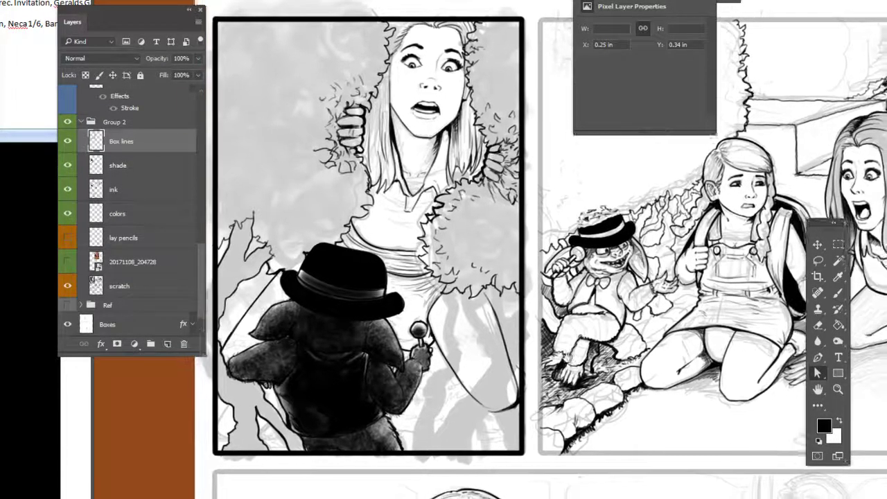
drag(482, 284, 523, 304)
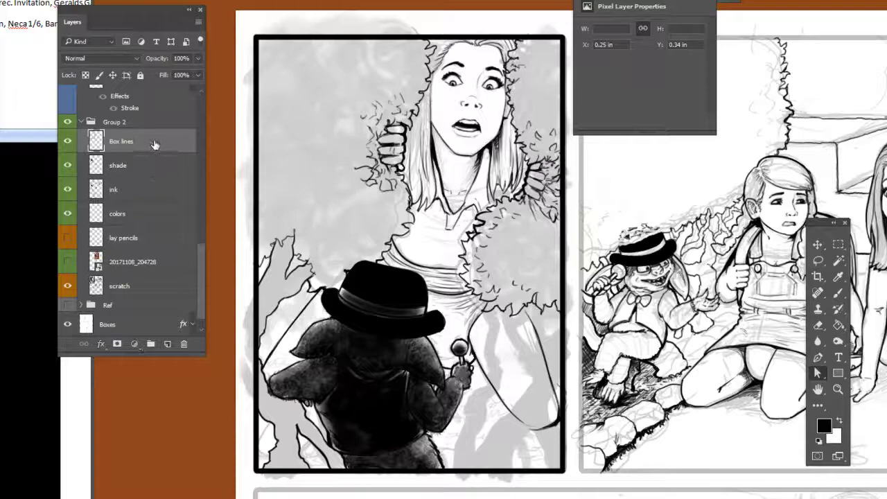
- Create a new layer group, move the Box lines, shade and ink layers into it, and merge the group
drag(153, 144, 148, 345)
click(146, 156)
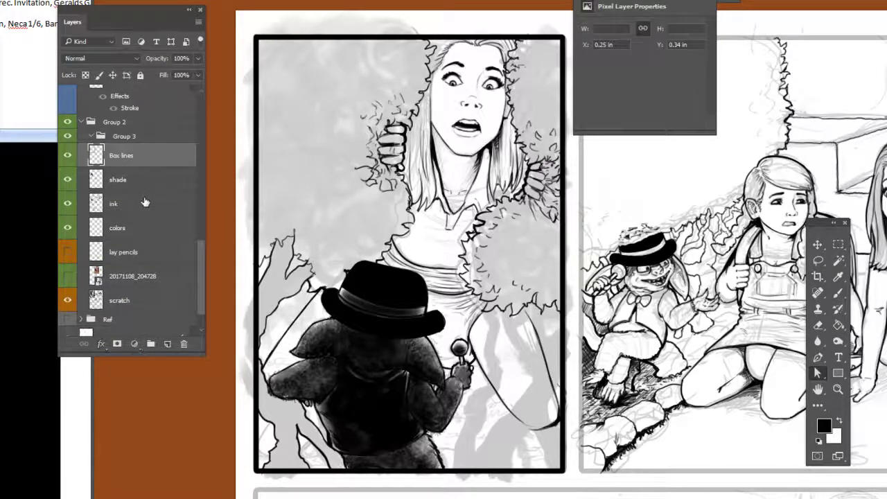
shift+click(144, 200)
mouse_move(145, 200)
mouse_down()
mouse_move(158, 138)
mouse_move(168, 138)
mouse_up()
right_click(170, 137)
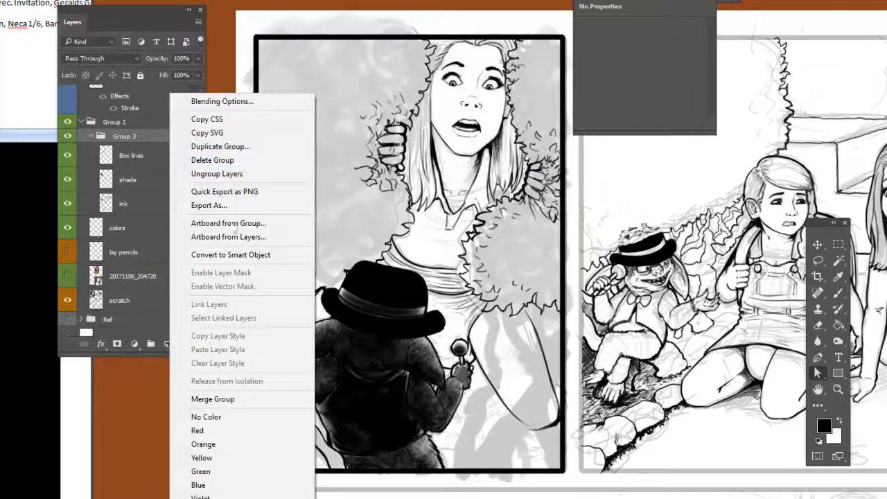
click(235, 405)
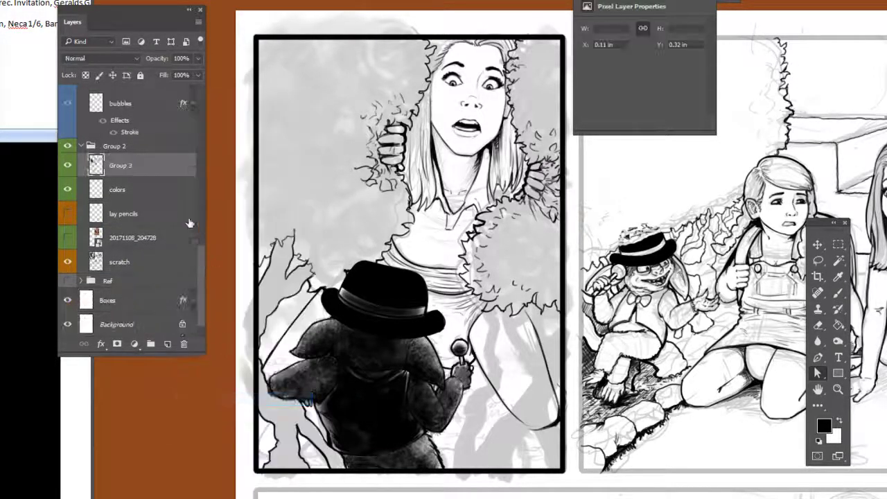
- Try clearing a Magic Wand selection of the background beside the woman's hair, and undo back to the separate layers
click(836, 262)
click(540, 87)
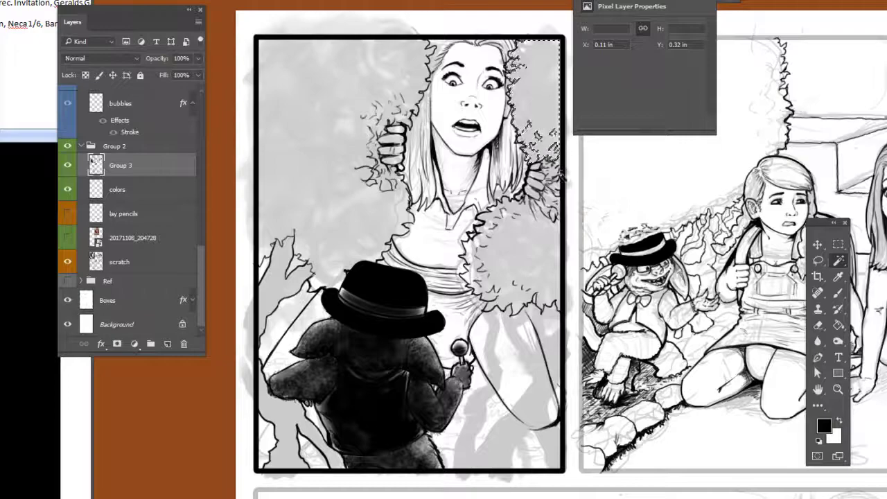
key(Delete)
key(ctrl+d)
key(ctrl+alt+z)
key(ctrl+alt+z)
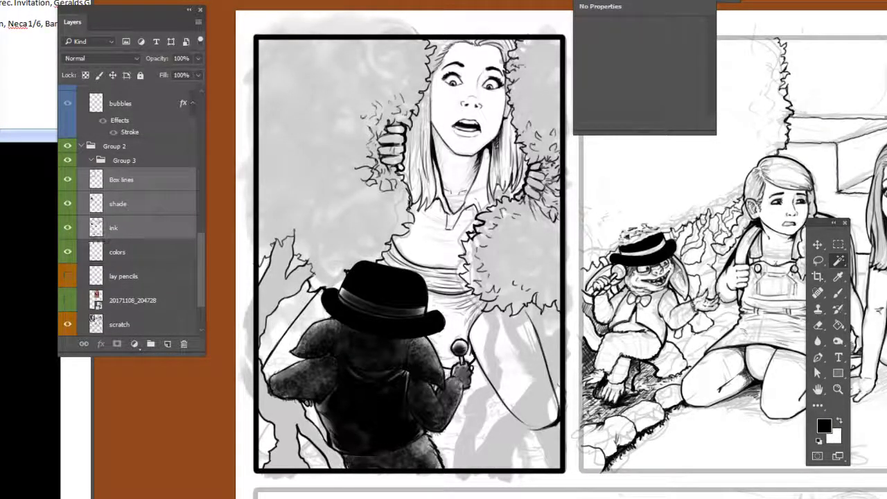
- Activate the Box lines layer and trace a Rectangle tool path around the upper-right comic panel, with the Properties panel out of the way
click(818, 260)
click(840, 375)
drag(717, 297, 381, 293)
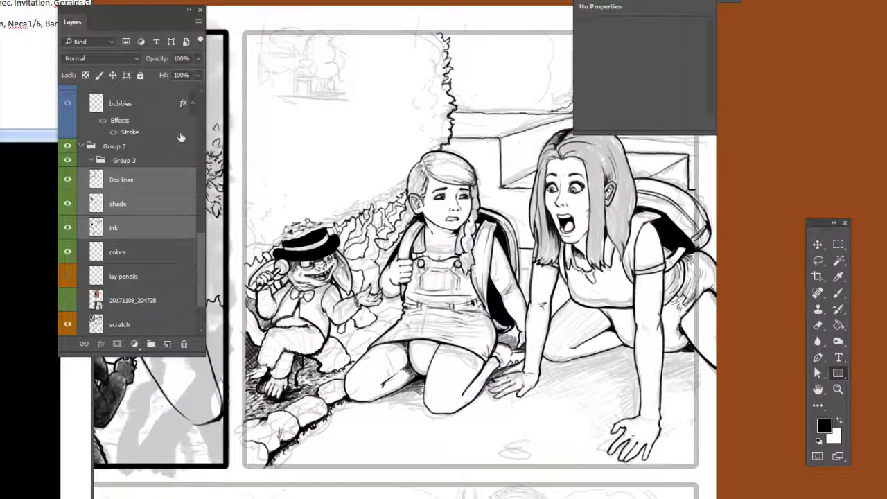
click(162, 182)
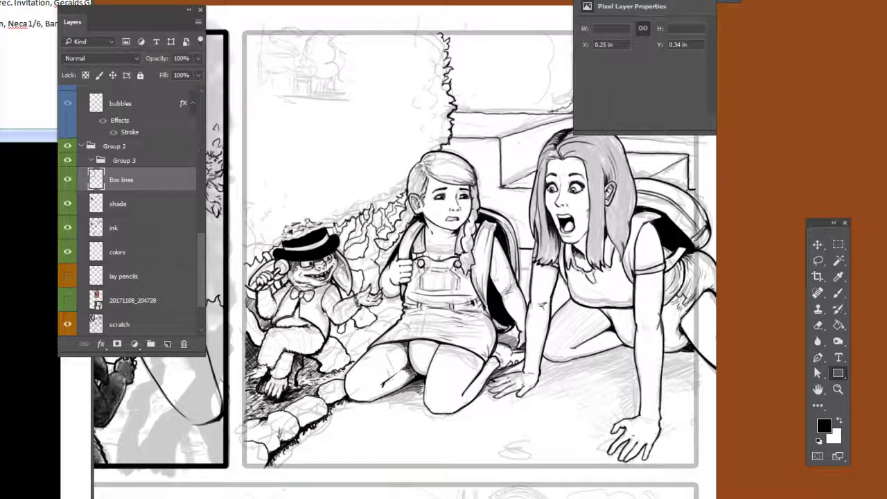
drag(693, 2, 796, 68)
click(812, 48)
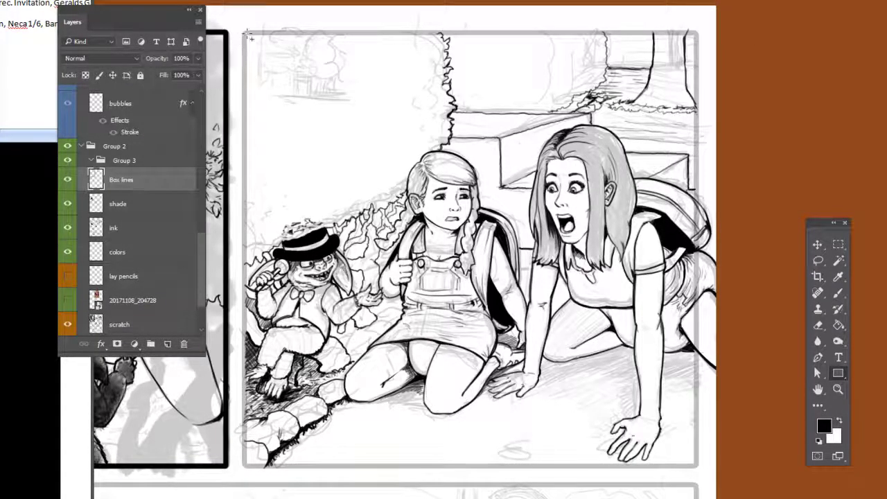
drag(248, 32, 699, 470)
- Stroke the upper-right panel's rectangular path with the Brush on the Box lines layer
click(817, 373)
click(712, 341)
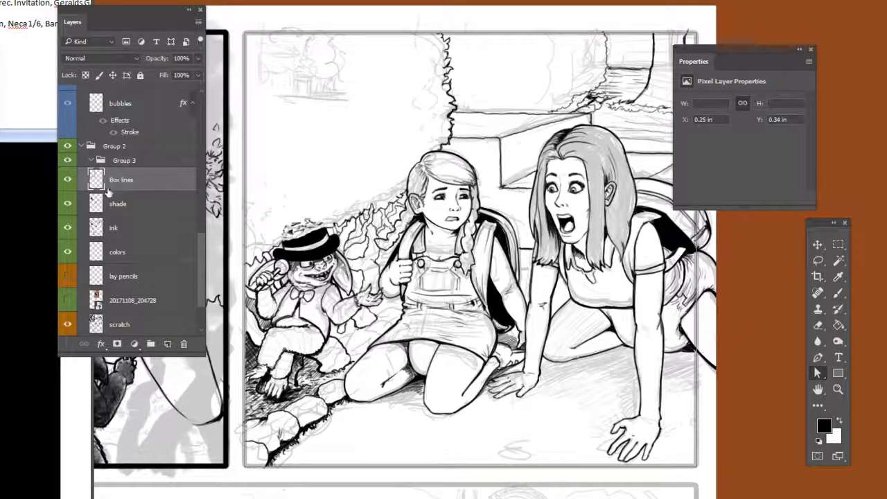
right_click(486, 210)
click(535, 303)
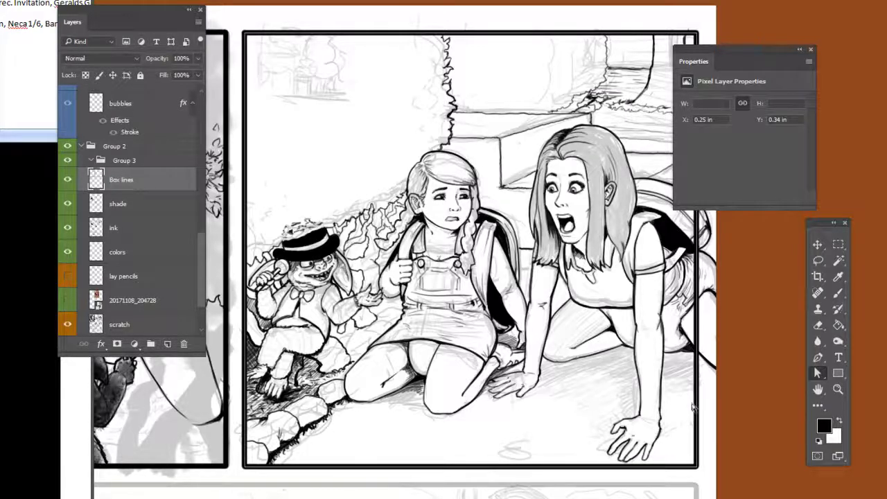
- Activate the Brush tool and choose the second of the 80 px textured brush presets
drag(705, 359, 741, 368)
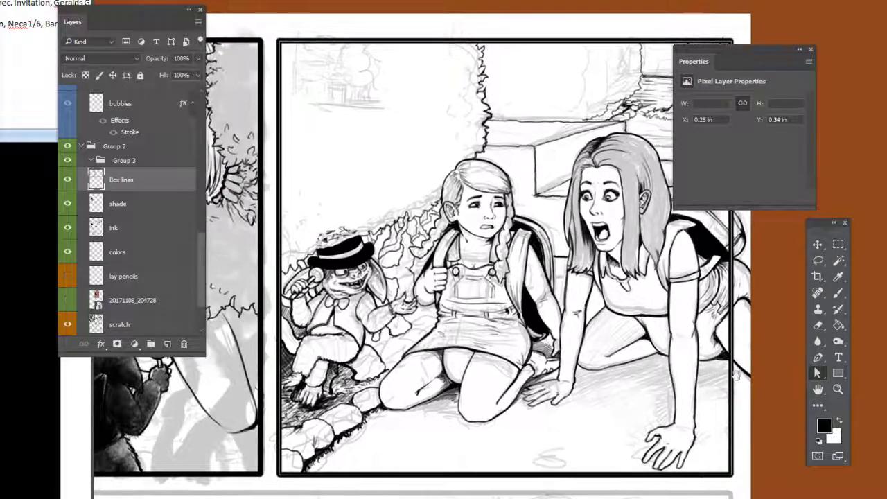
click(839, 293)
right_click(534, 260)
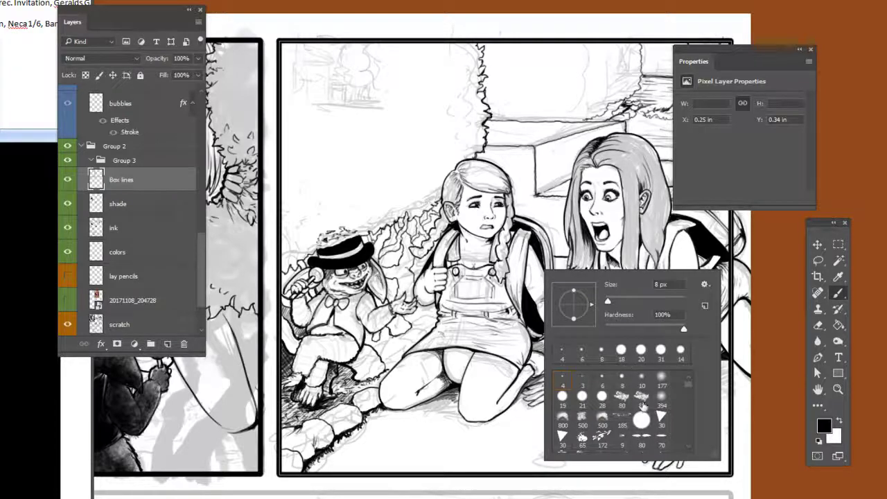
click(643, 402)
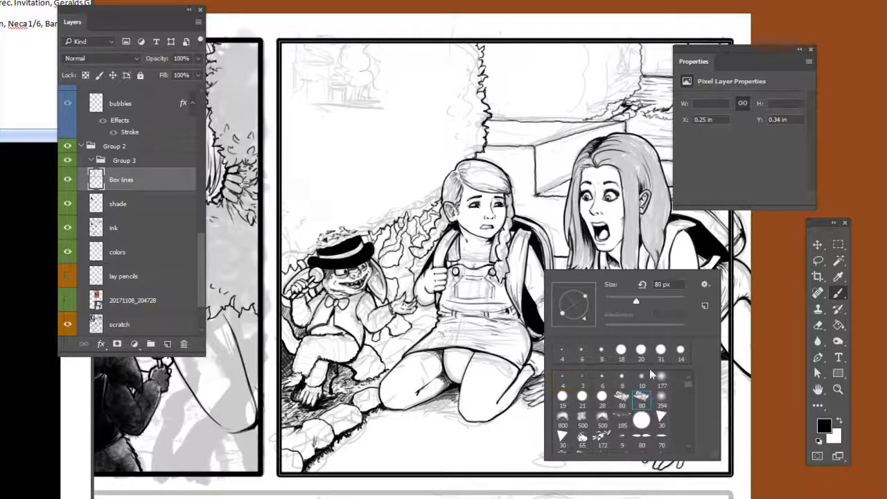
click(836, 293)
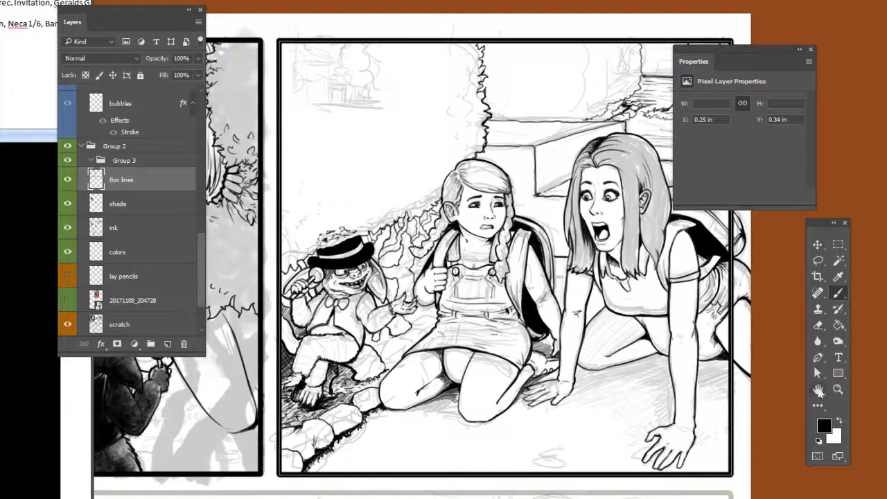
- Try stroking the upper-right panel's rectangular path with the textured 80 px Brush, and undo the stroke
click(818, 373)
right_click(525, 336)
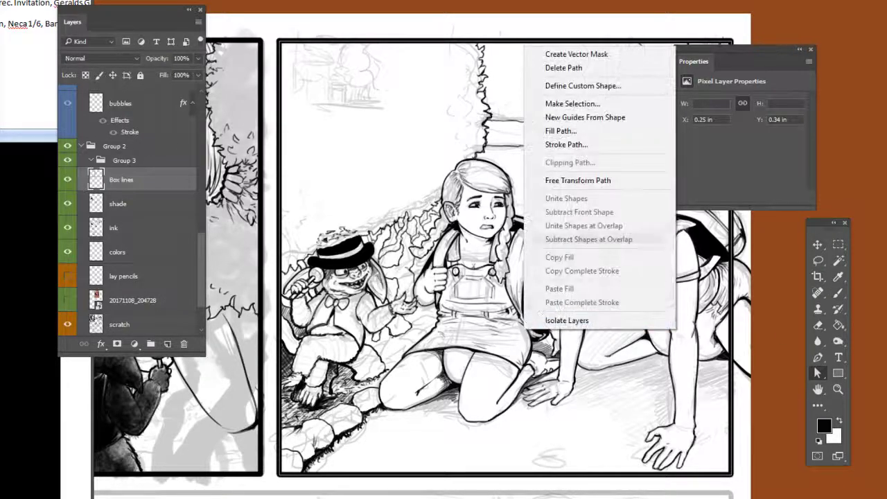
click(588, 146)
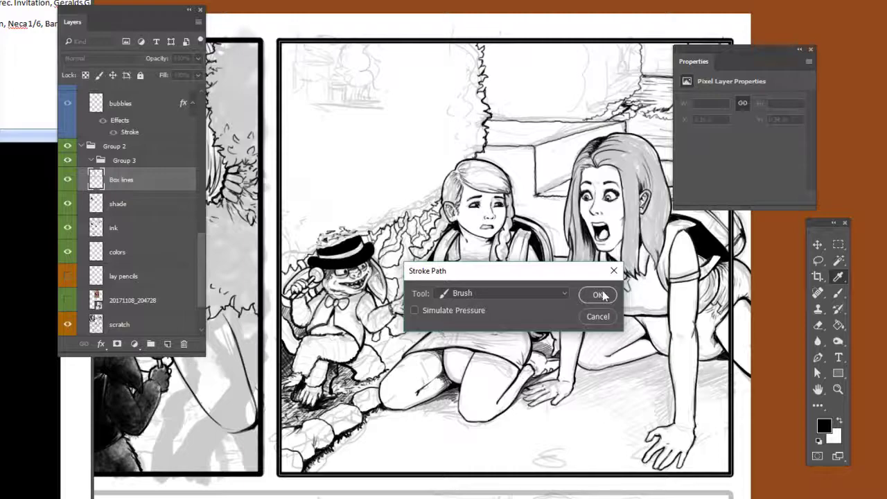
click(599, 295)
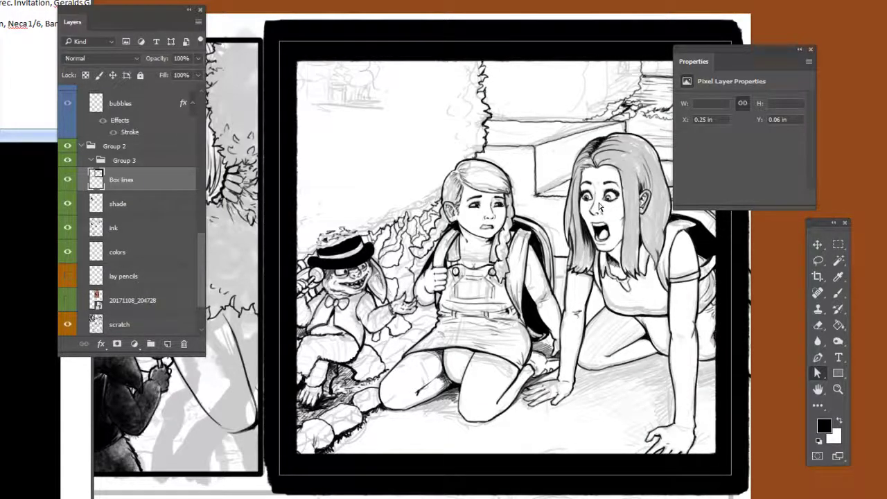
drag(601, 205, 597, 236)
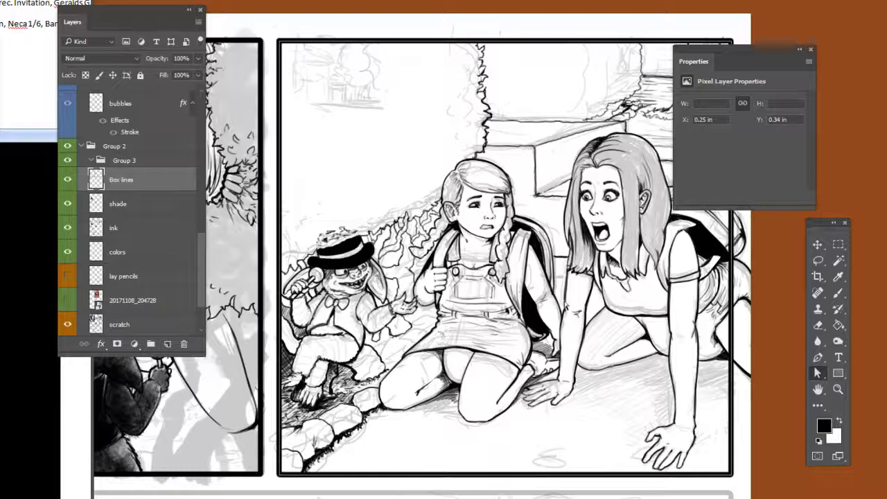
- Delete the rectangular path around the upper-right comic panel
drag(537, 336, 581, 330)
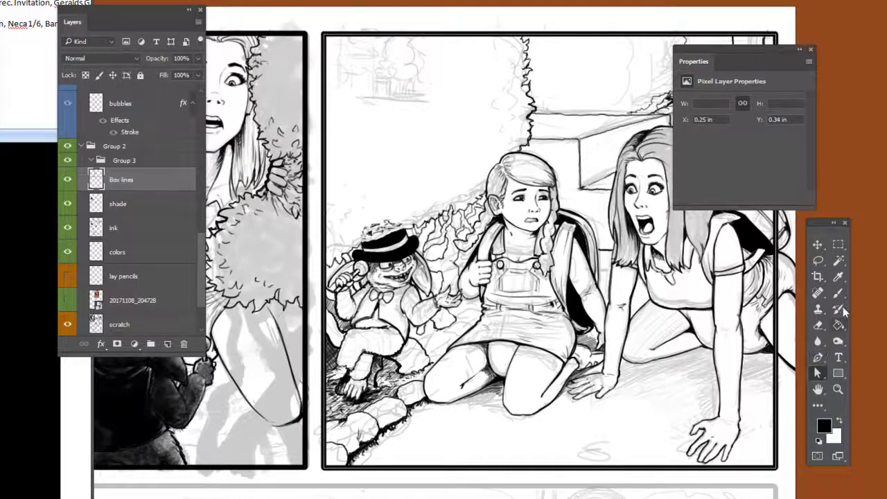
key(Delete)
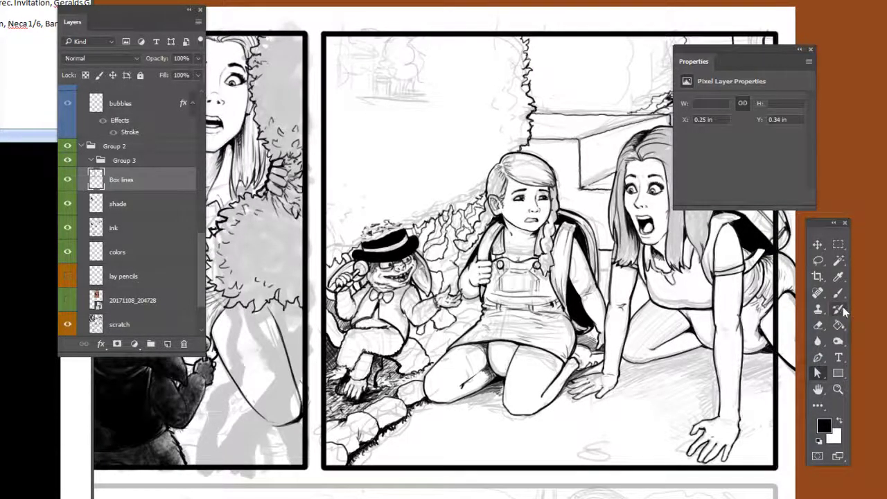
drag(561, 358, 704, 307)
drag(682, 461, 613, 332)
drag(199, 275, 199, 269)
drag(539, 205, 469, 342)
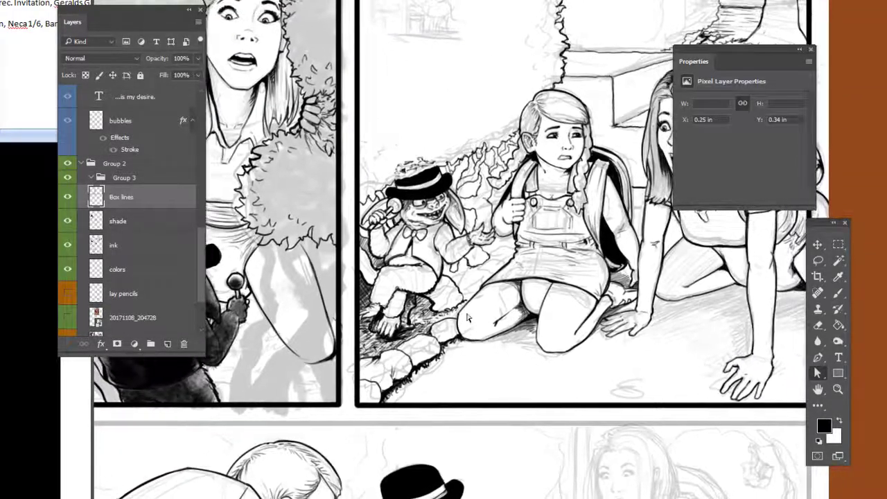
- Activate the Boxes layer and the Rectangle Tool, and swap the foreground color to white
double_click(132, 253)
key(Escape)
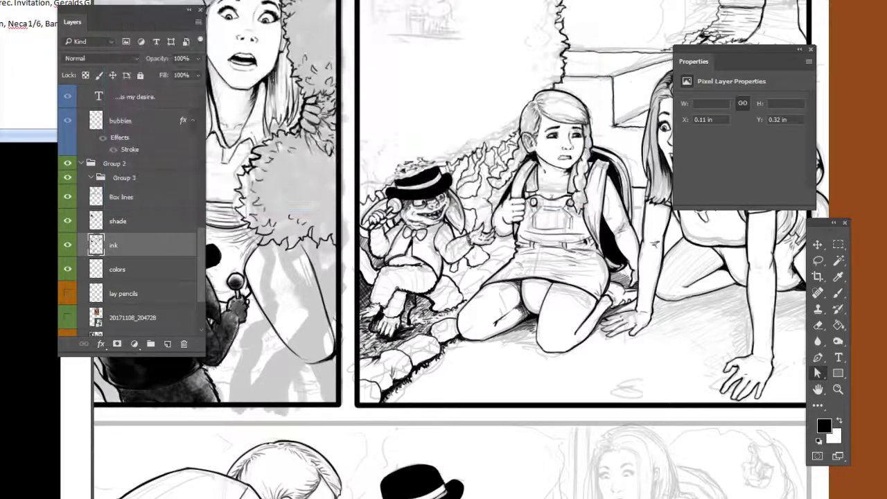
scroll(200, 308, down, 3)
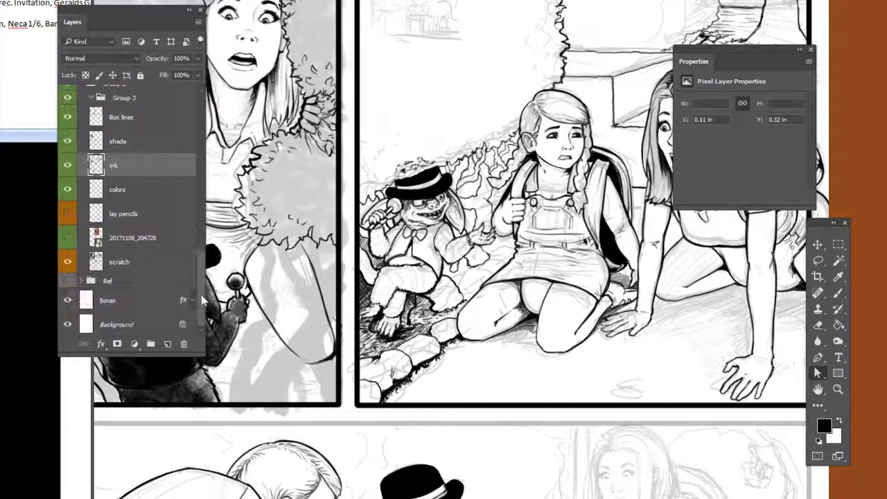
click(124, 303)
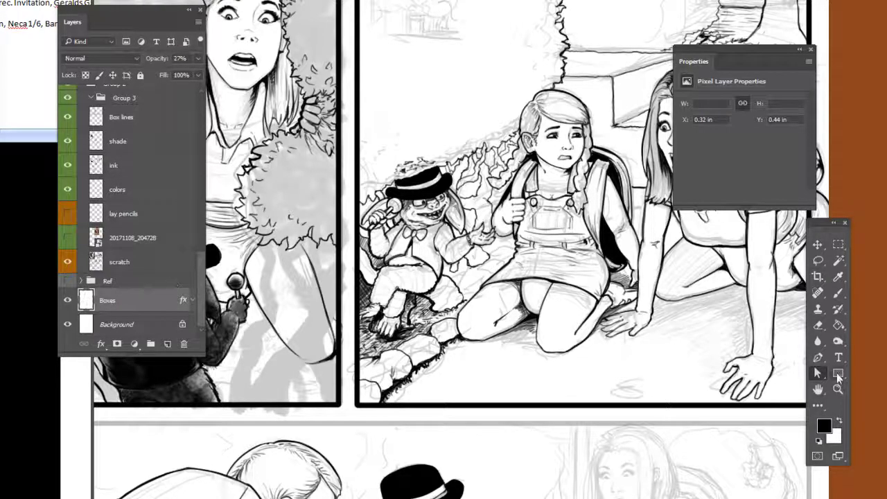
click(840, 374)
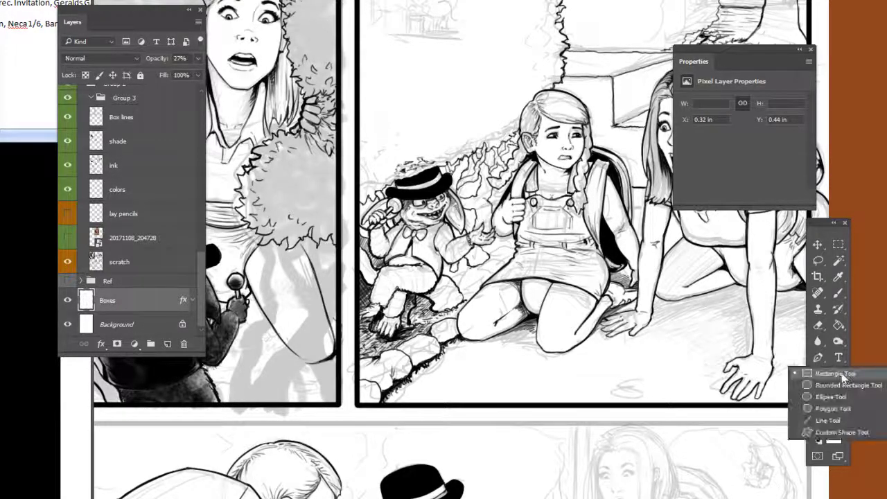
click(838, 373)
click(839, 420)
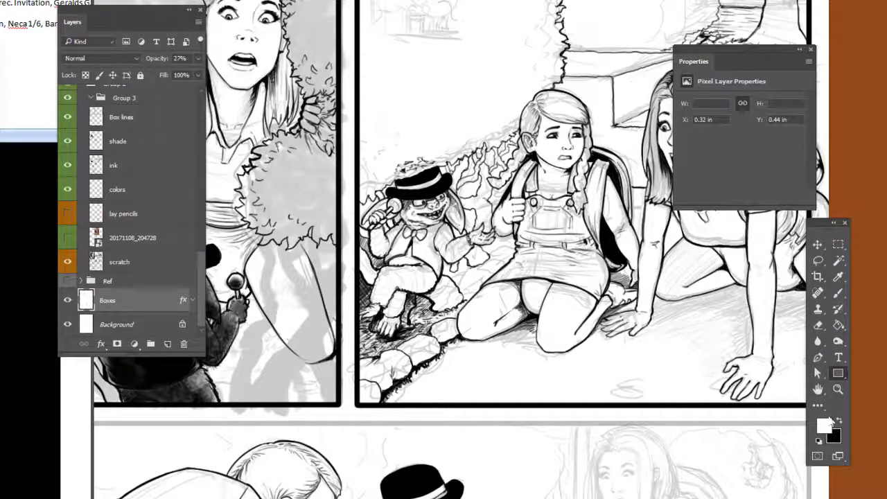
- Review the Stroke effect settings of the Boxes layer and close them without changes
double_click(167, 308)
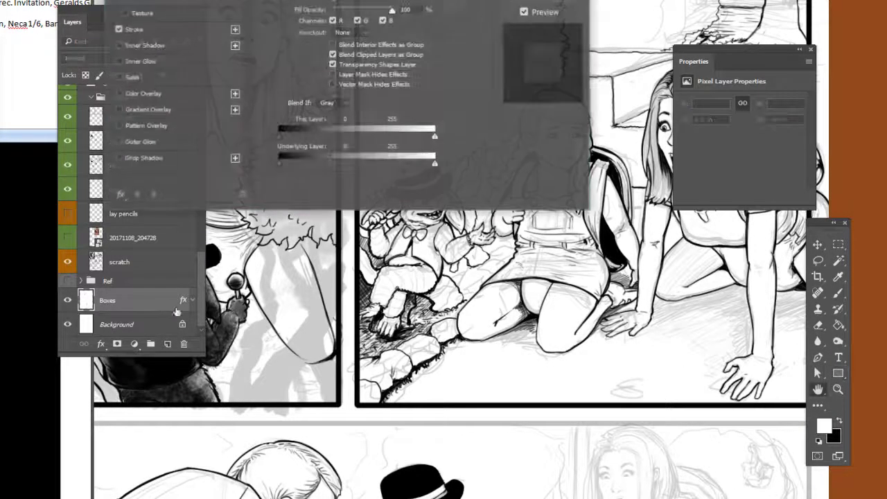
drag(409, 0, 532, 78)
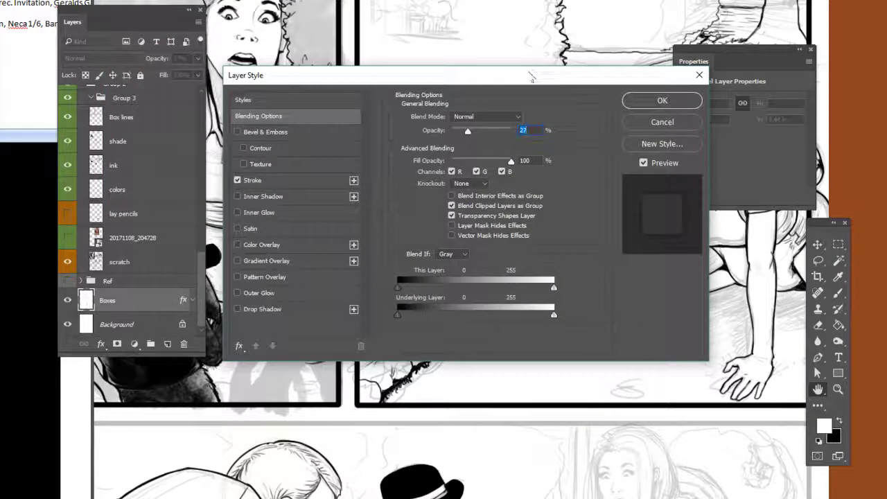
click(269, 182)
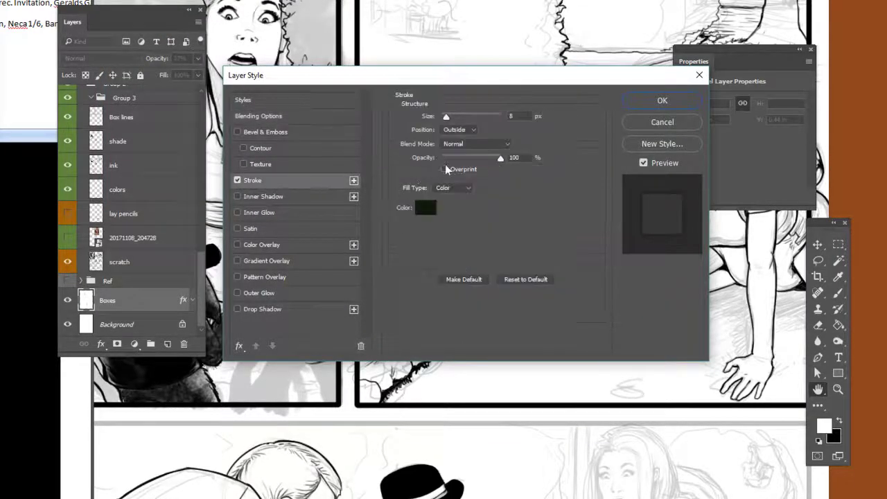
click(662, 102)
- With the Rectangle Tool in Path mode, trace a path of about 1256 × 516 px around the wide middle panel
drag(478, 416, 582, 403)
drag(469, 6, 340, 54)
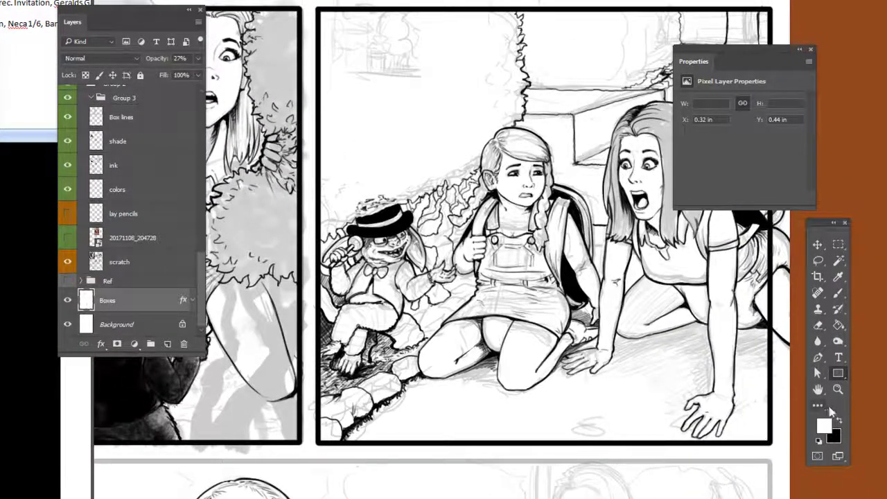
drag(432, 0, 595, 104)
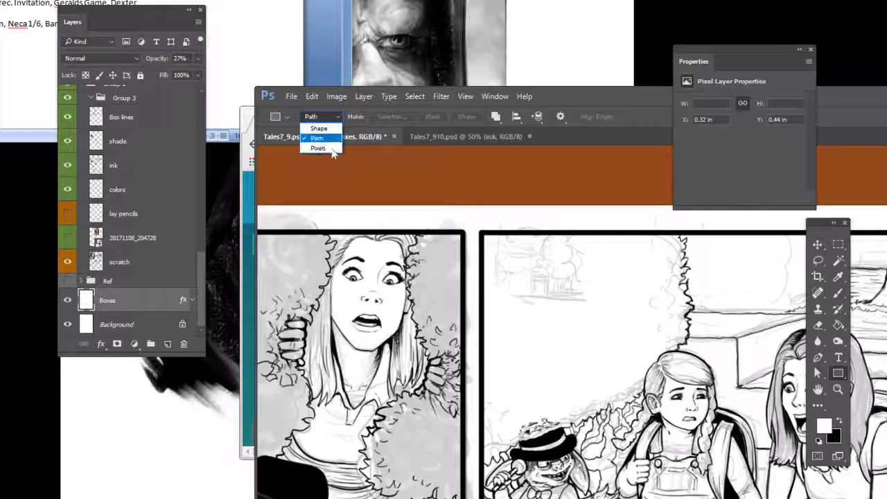
click(335, 138)
drag(575, 96, 416, 0)
drag(492, 381, 526, 218)
drag(370, 432, 507, 273)
key(ctrl+minus)
drag(472, 247, 427, 315)
drag(238, 247, 757, 460)
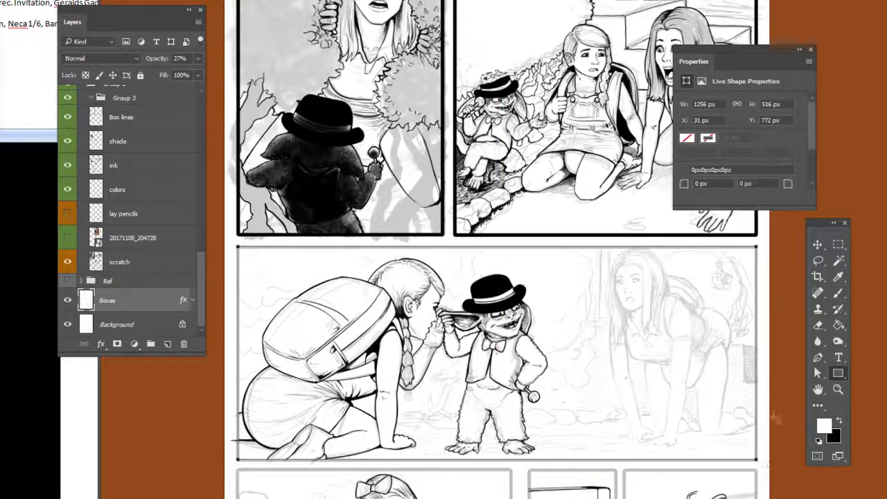
- Activate the Brush tool and choose the small 8 px round preset in place of the textured one
click(839, 293)
right_click(638, 324)
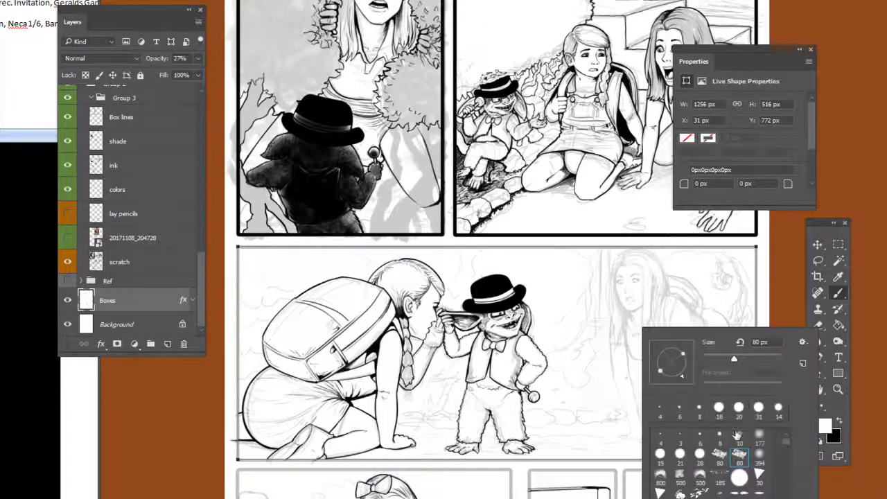
click(720, 439)
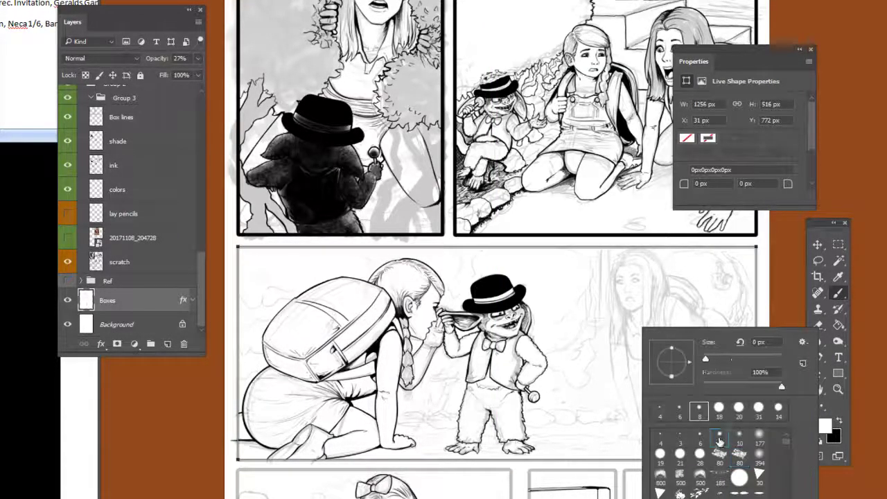
click(838, 295)
- Activate the Box lines layer, move the Layers panel down, and stroke the middle panel's path with the white Brush
click(819, 374)
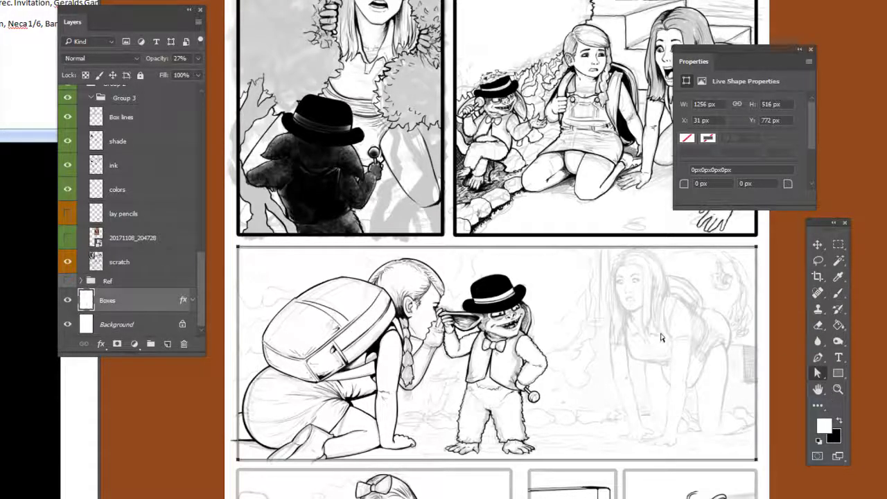
click(619, 329)
click(177, 118)
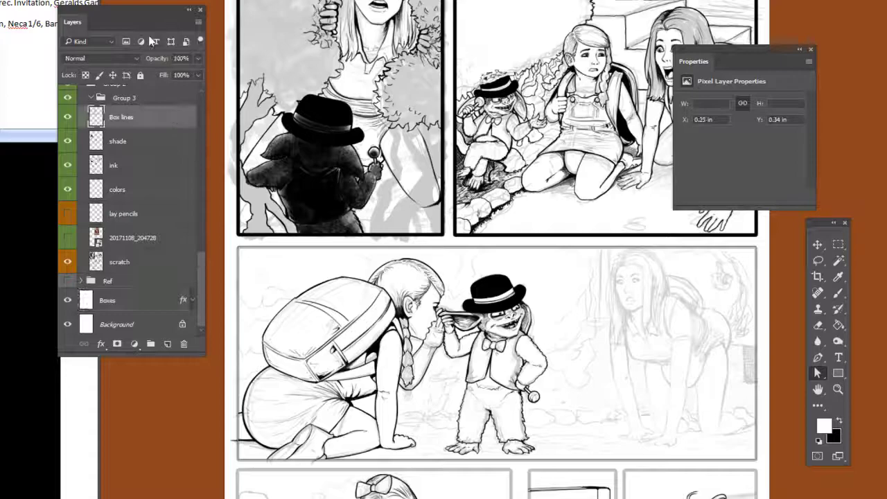
drag(162, 22, 190, 85)
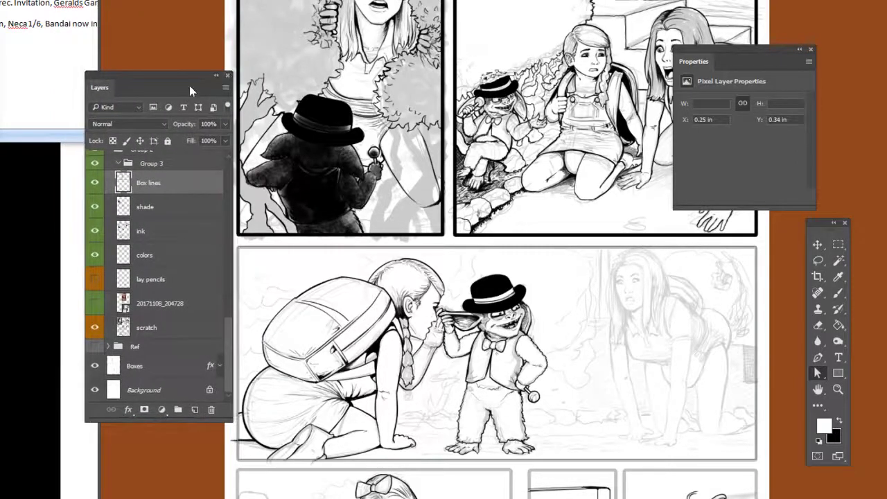
right_click(489, 313)
click(530, 123)
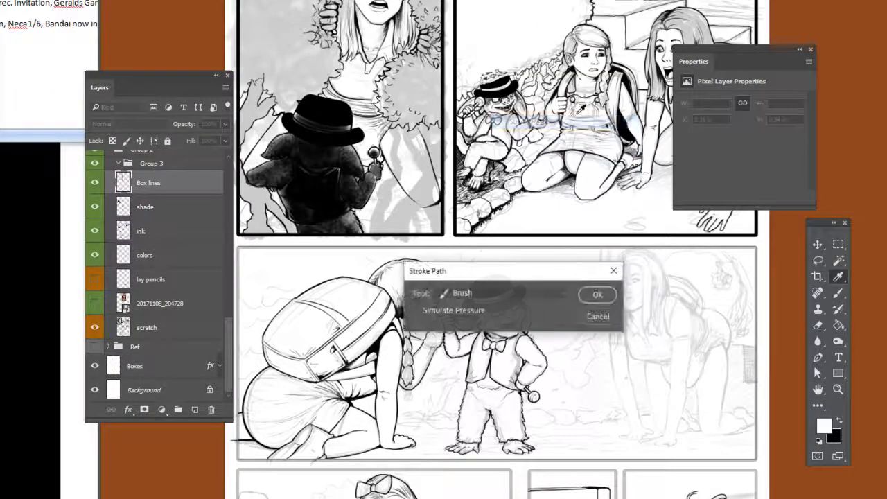
click(599, 296)
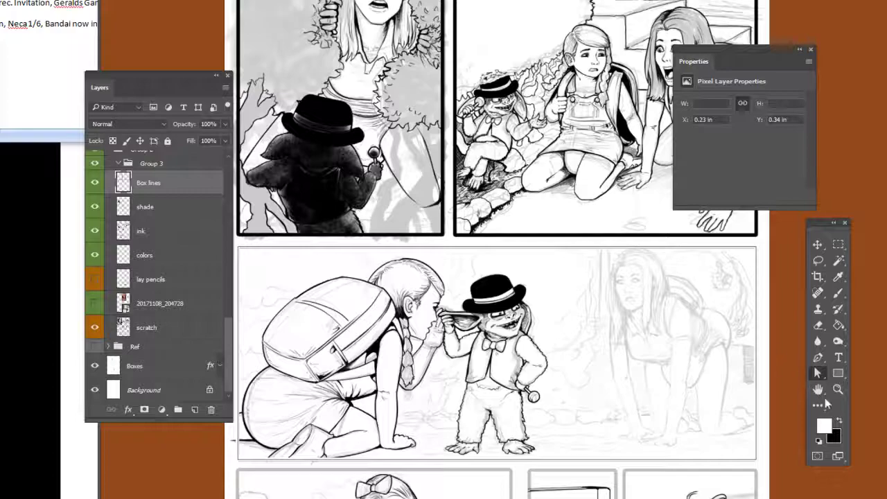
- Swap the foreground color to black, stroke the middle panel's path again with the Brush, and delete the path
click(840, 421)
click(727, 302)
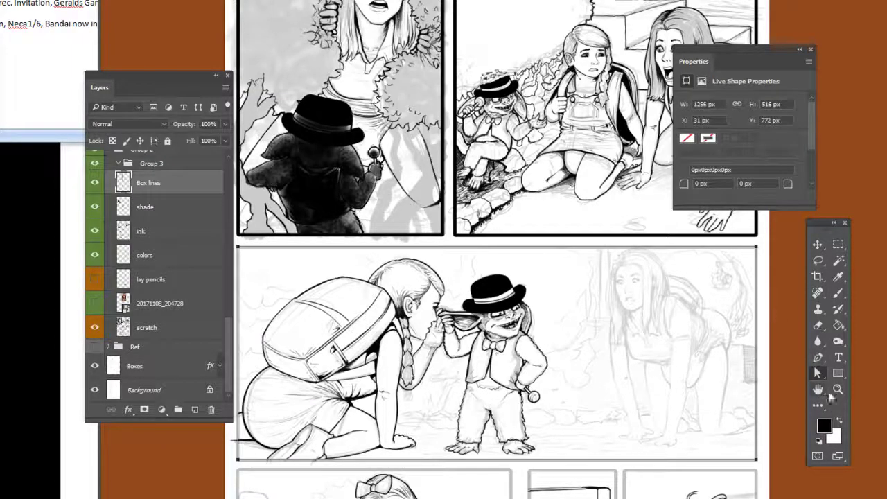
right_click(678, 312)
click(714, 123)
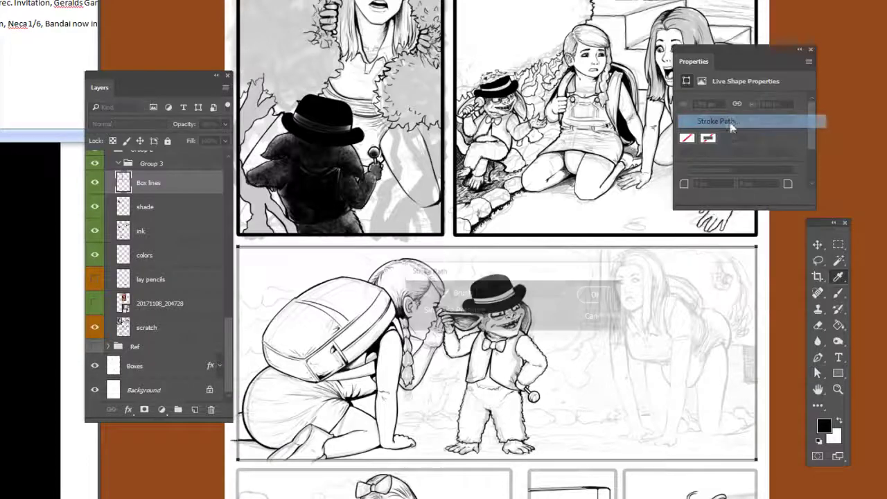
click(597, 295)
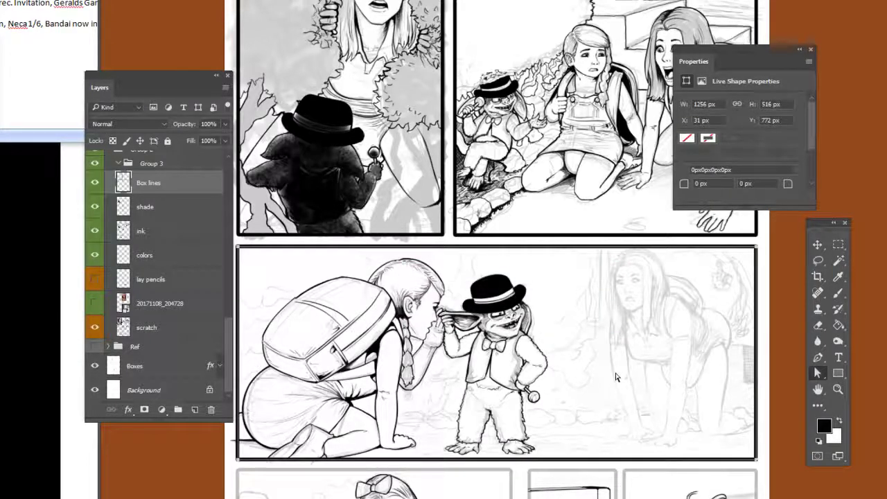
key(Delete)
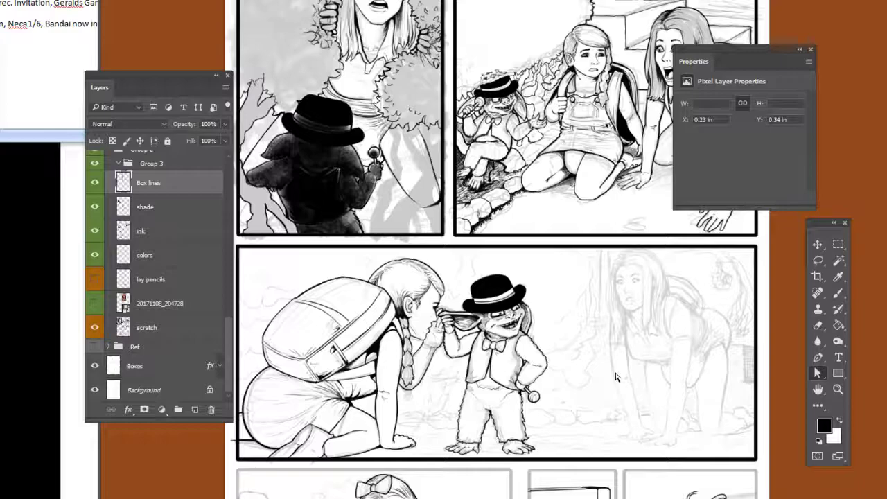
- Move the Box lines, shade and ink layers together into Group 3, with the Layers panel placed lower
drag(765, 345, 797, 323)
drag(742, 369, 717, 407)
drag(706, 374, 715, 368)
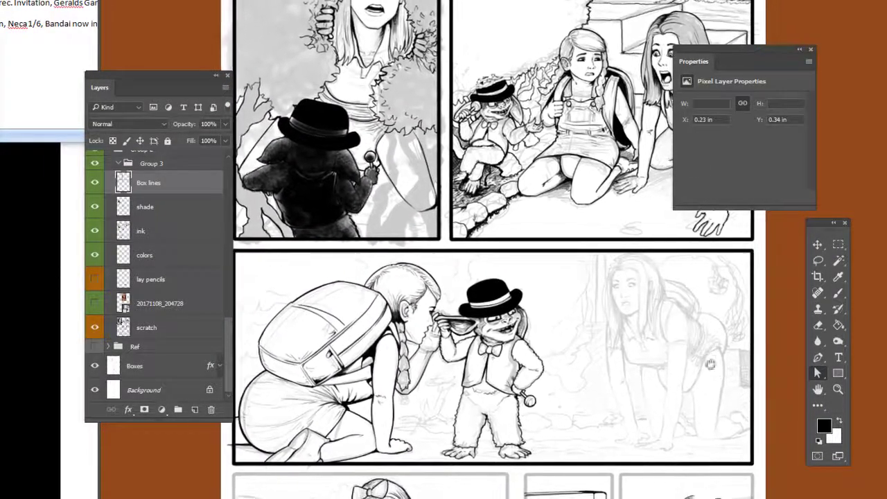
drag(717, 426, 720, 408)
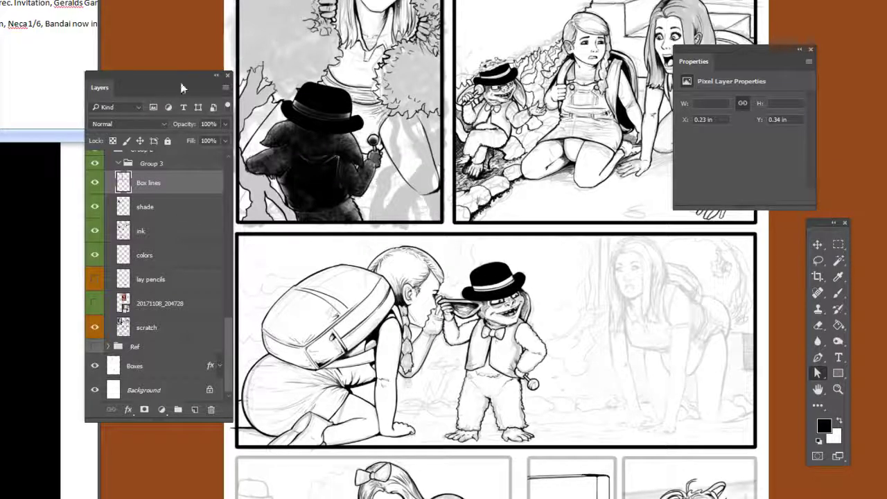
drag(179, 88, 182, 186)
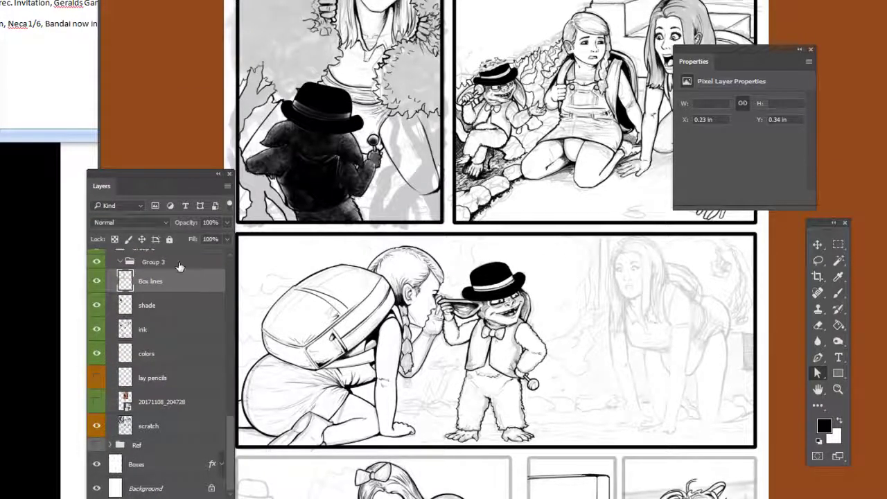
shift+click(169, 332)
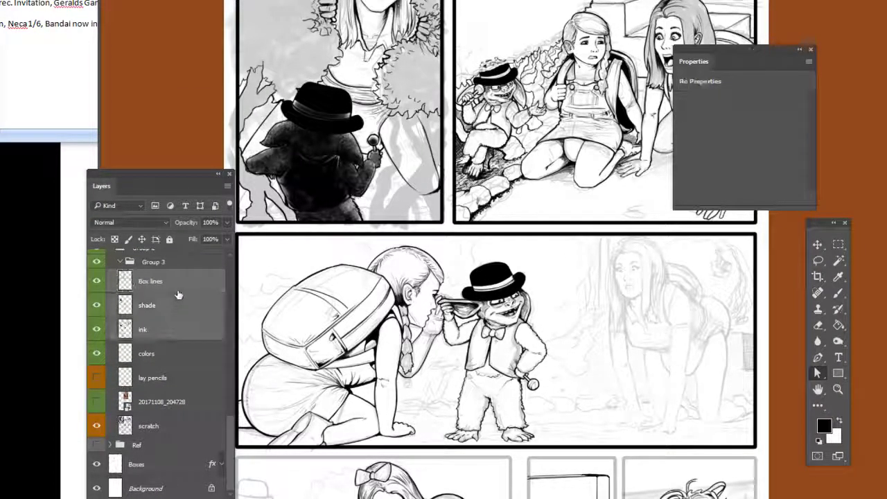
drag(173, 287, 185, 267)
- Select the area outside the panel borders on the Box lines layer with the Magic Wand and expand the selection by 2 pixels
right_click(188, 264)
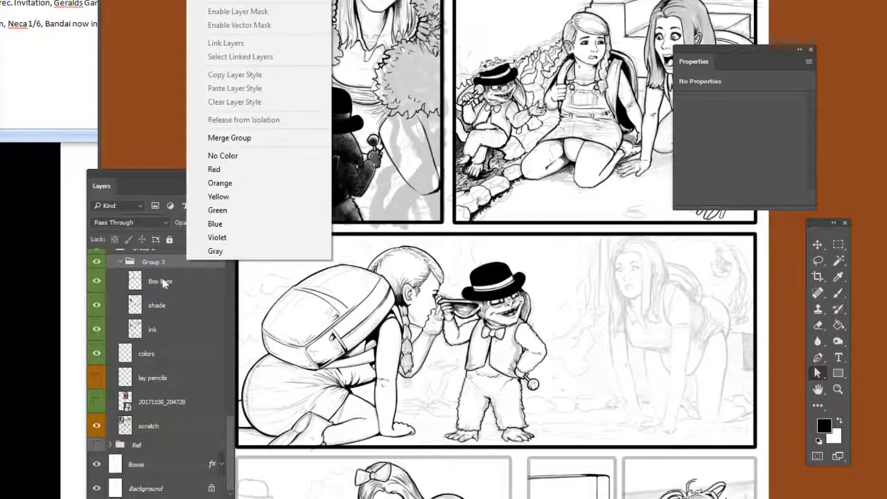
click(192, 260)
click(838, 260)
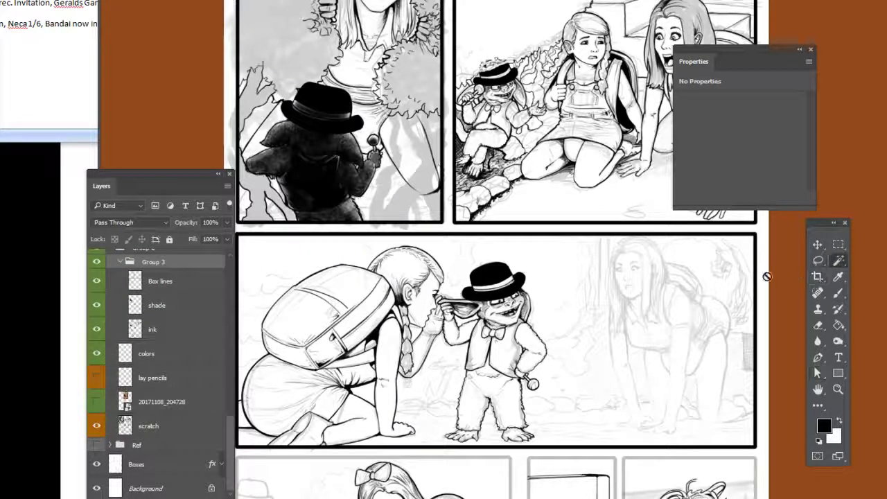
click(180, 283)
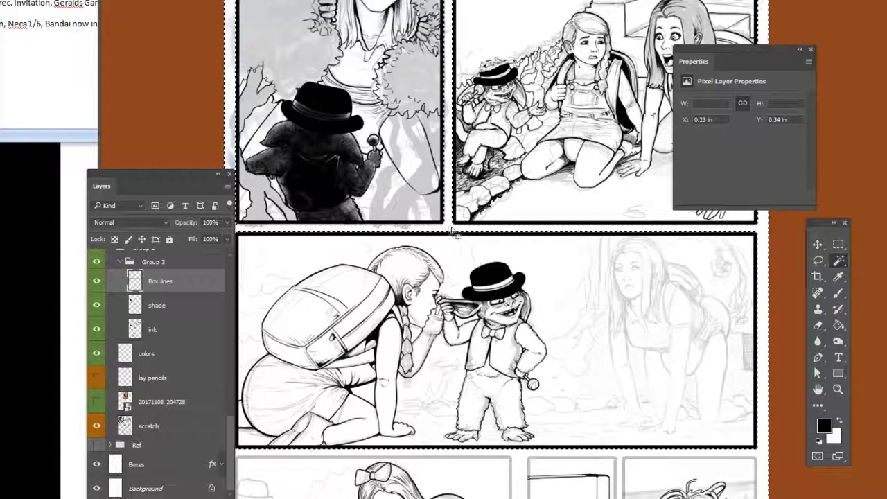
right_click(451, 229)
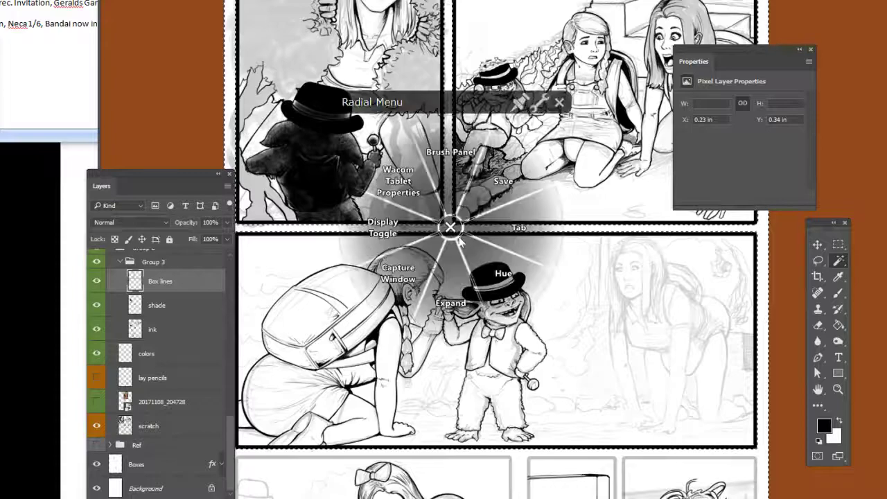
click(450, 305)
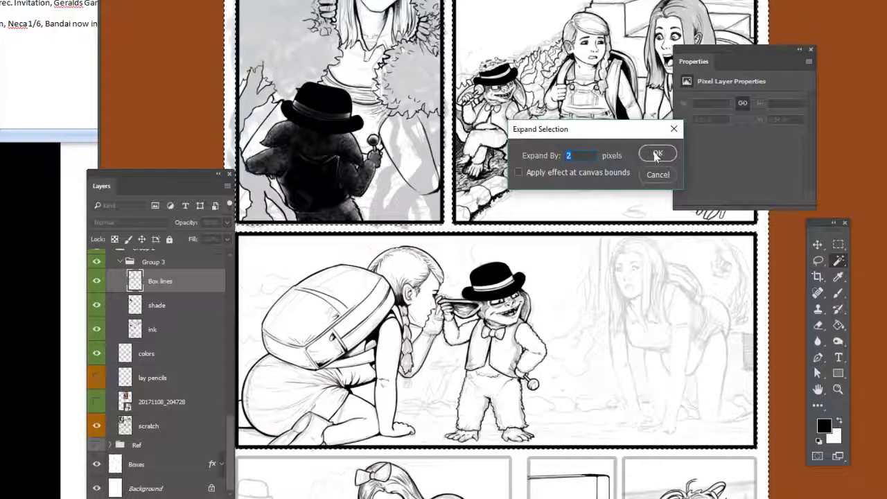
click(656, 155)
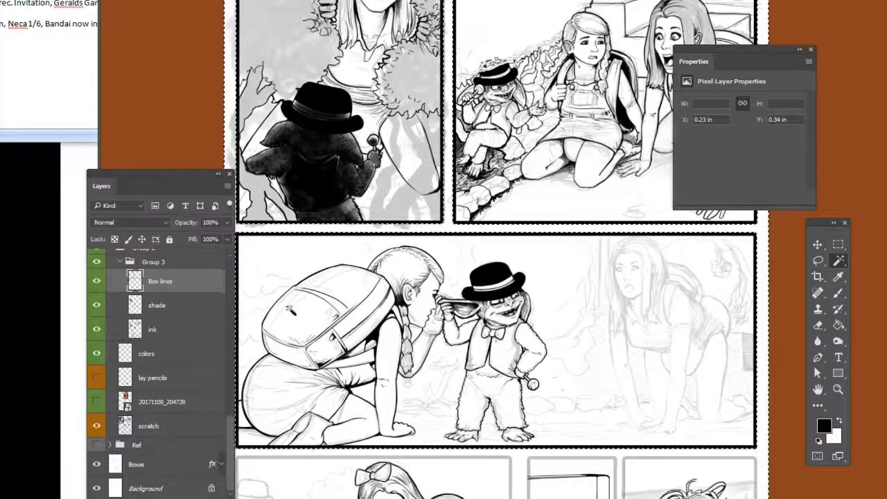
- Activate the ink layer and delete its line art inside the expanded selection, then deselect
click(180, 329)
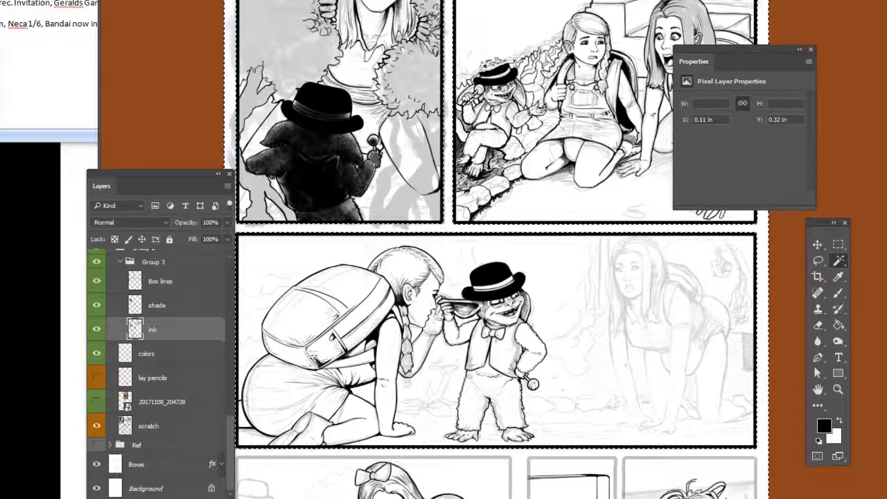
drag(321, 470, 341, 466)
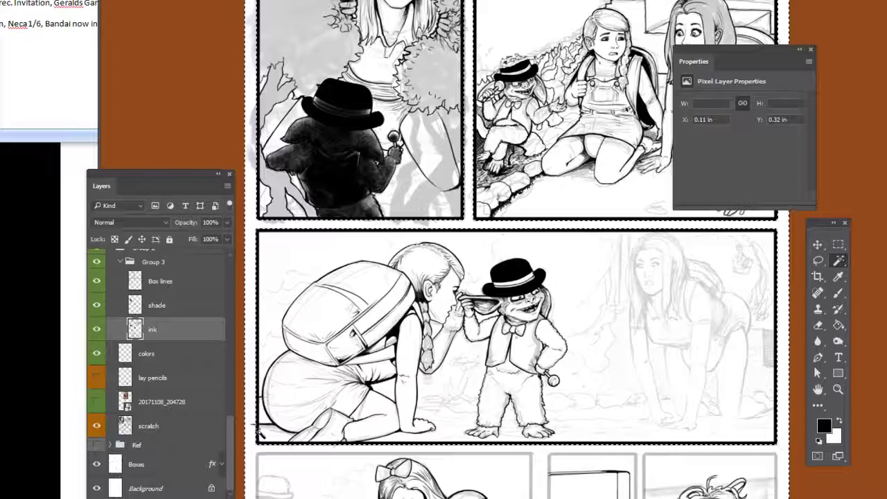
drag(262, 431, 295, 396)
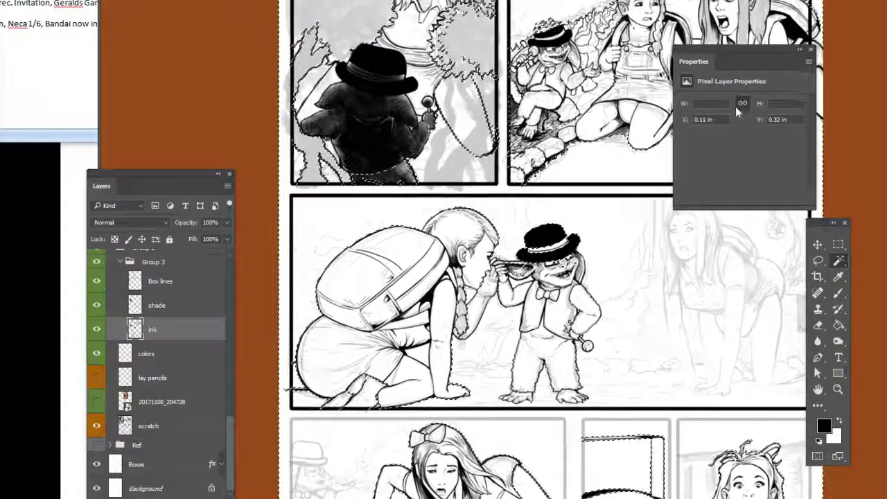
click(398, 404)
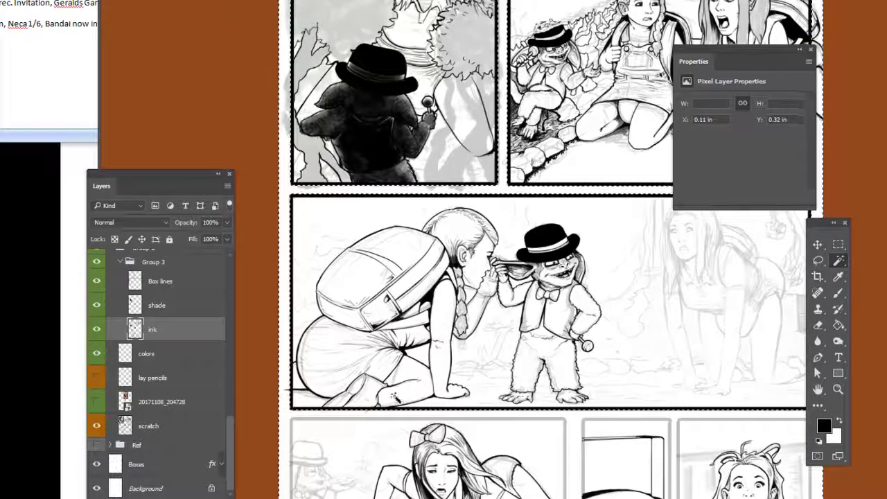
key(ctrl+plus)
drag(397, 402, 501, 318)
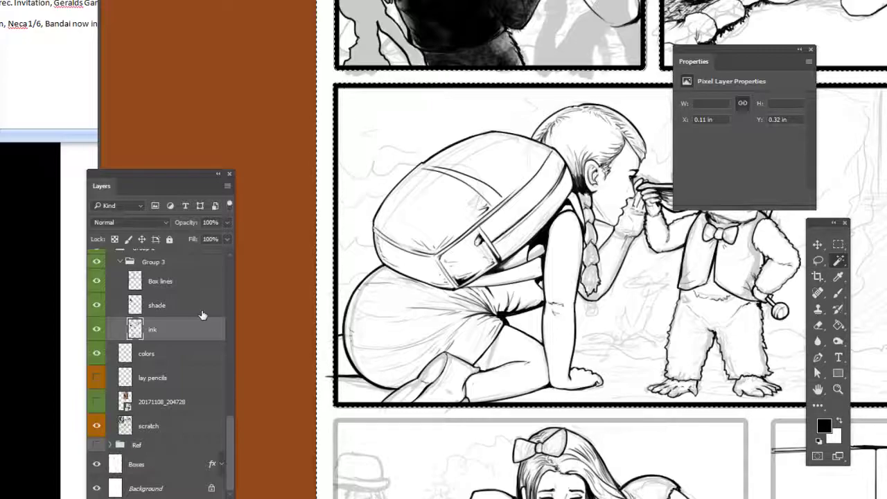
key(Delete)
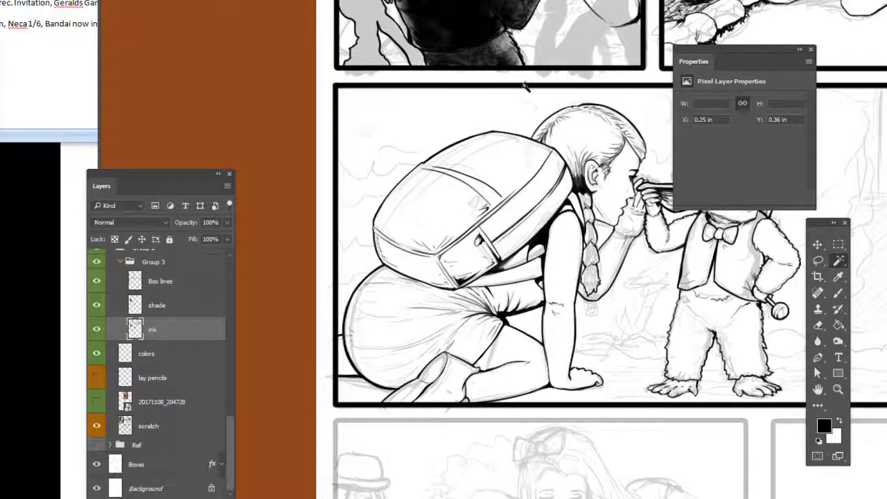
- Examine the gutters and panel edges across the page to check where the ink was trimmed
scroll(485, 118, up, 10)
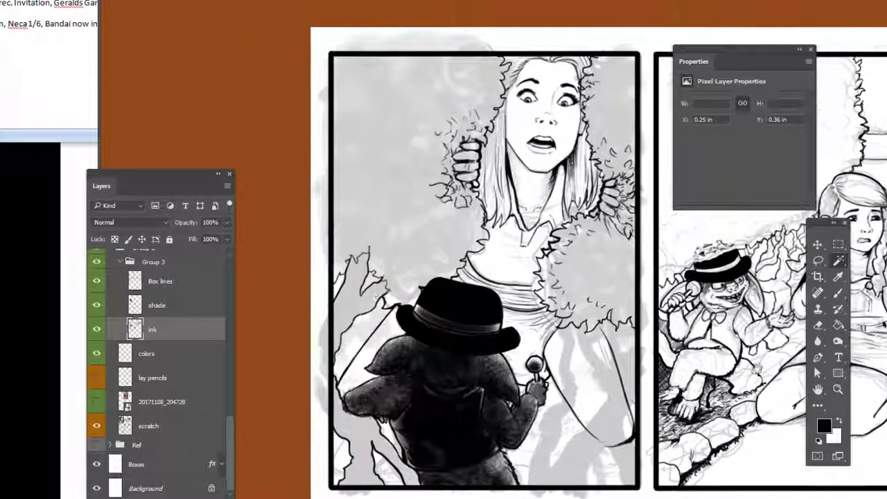
drag(757, 369, 532, 432)
drag(610, 431, 681, 286)
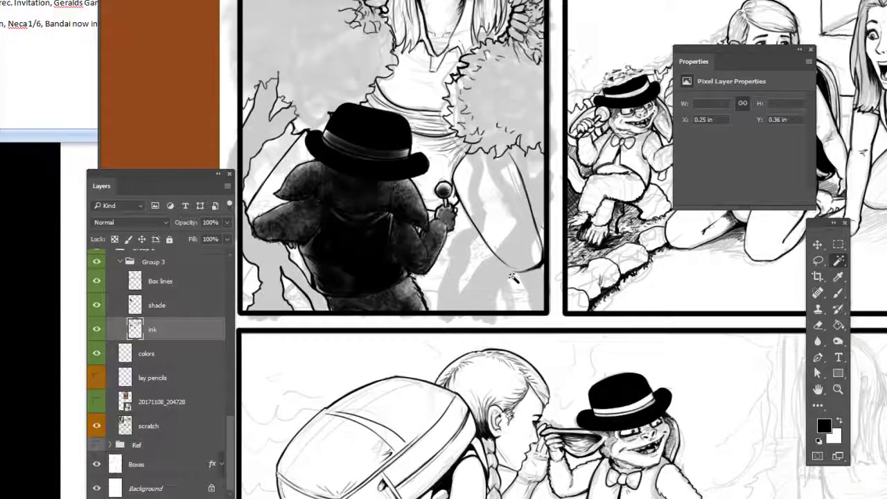
scroll(539, 317, down, 1)
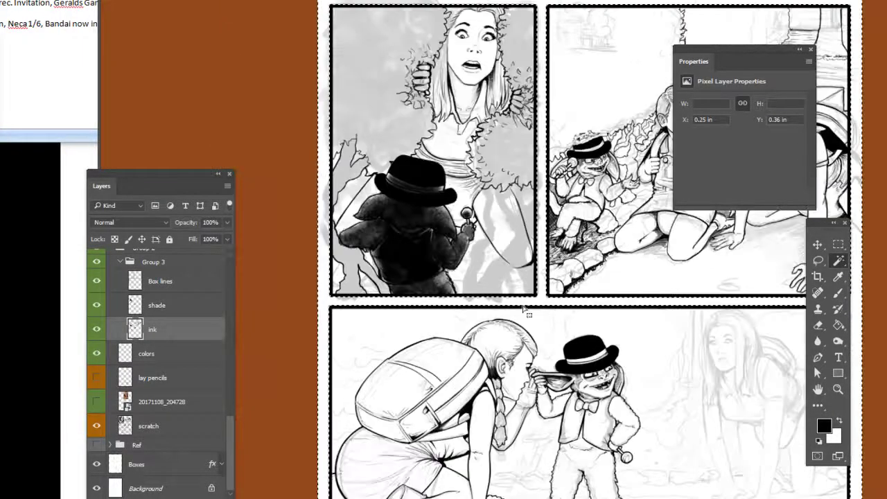
drag(681, 498, 556, 293)
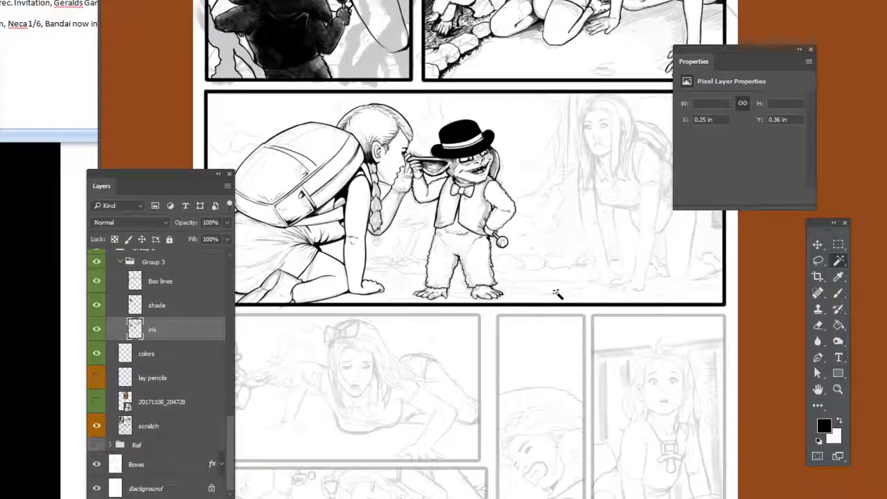
drag(557, 294, 601, 302)
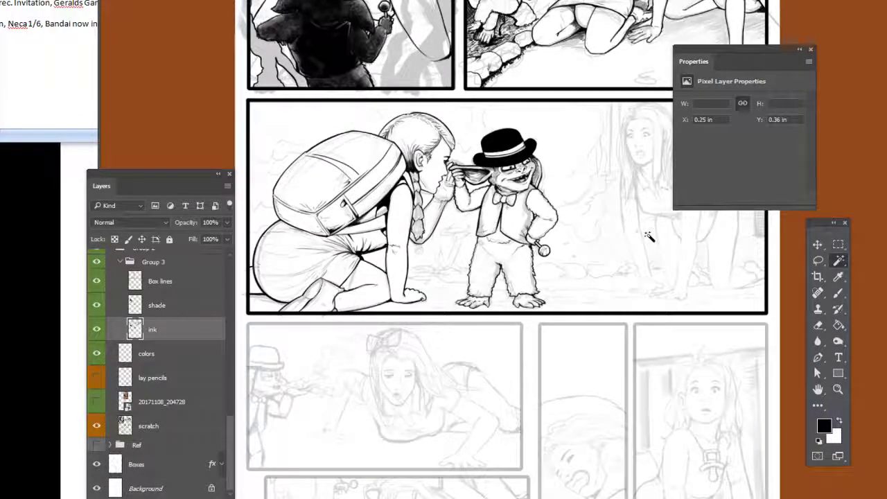
scroll(648, 237, up, 3)
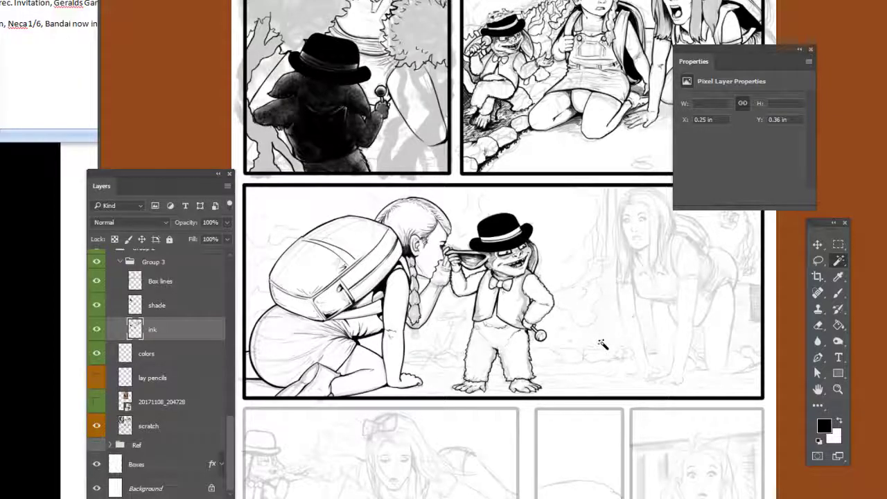
scroll(602, 344, up, 5)
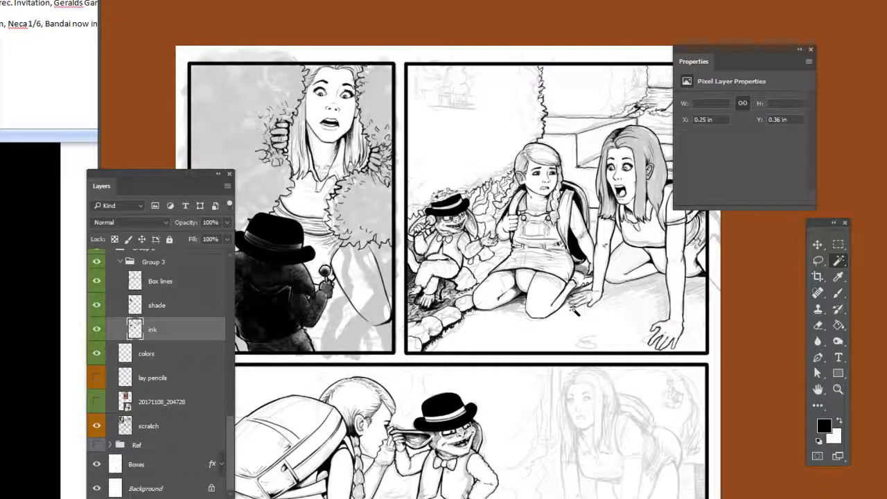
drag(682, 306, 629, 300)
scroll(629, 300, down, 1)
- Undo the deletion on the ink layer and clear the selection
key(ctrl+alt+z)
key(ctrl+alt+z)
key(ctrl+alt+z)
key(ctrl+alt+z)
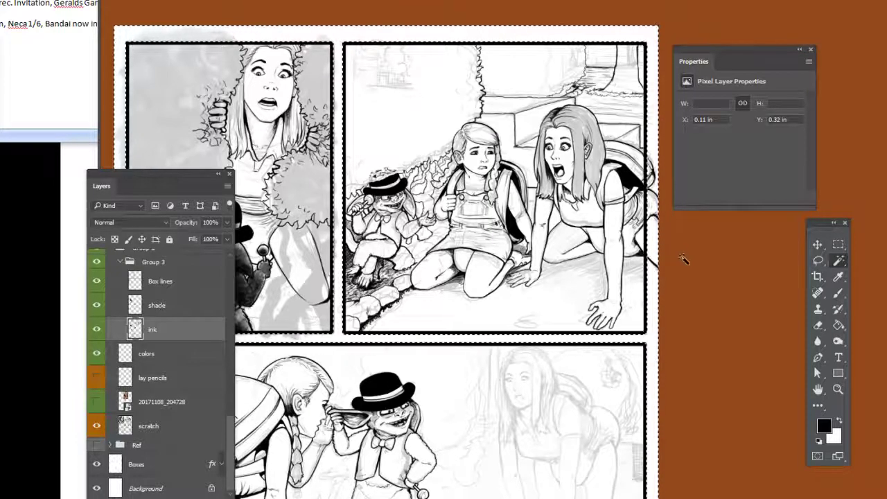
scroll(687, 356, down, 4)
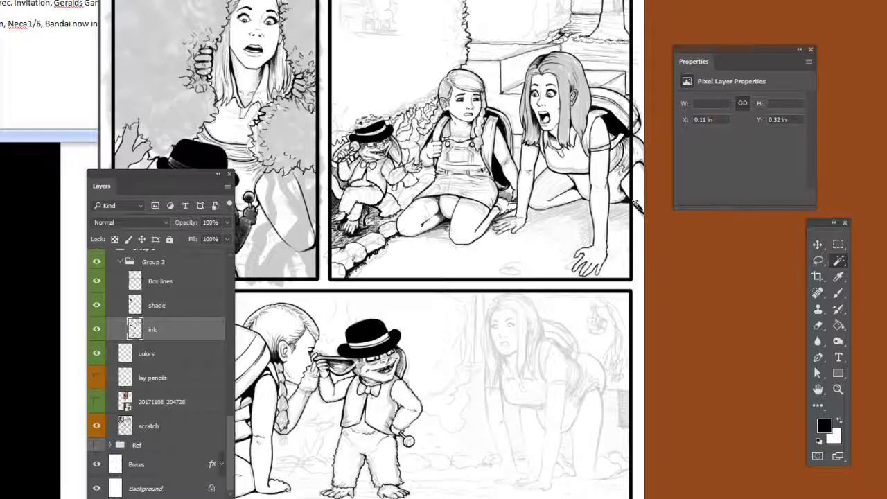
scroll(636, 205, up, 3)
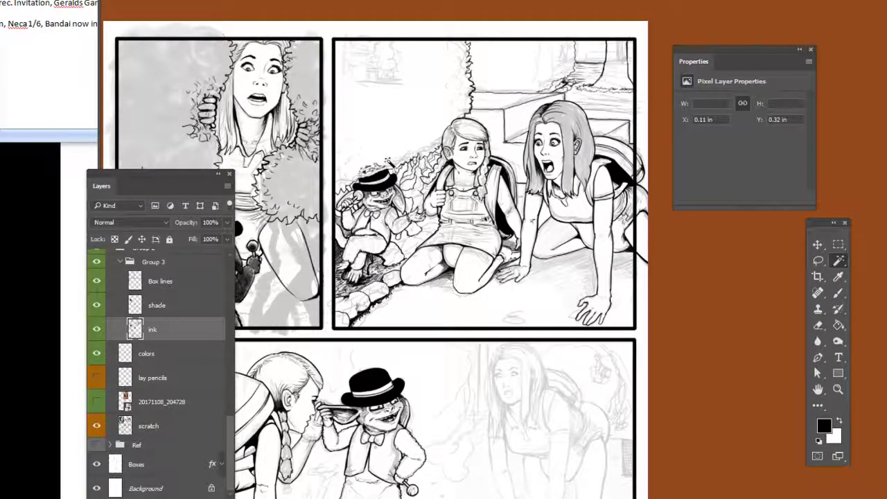
- Hide and show the ink layer again to check the line art it holds in the lower panels
drag(578, 352, 636, 370)
drag(591, 435, 607, 208)
click(97, 330)
click(97, 330)
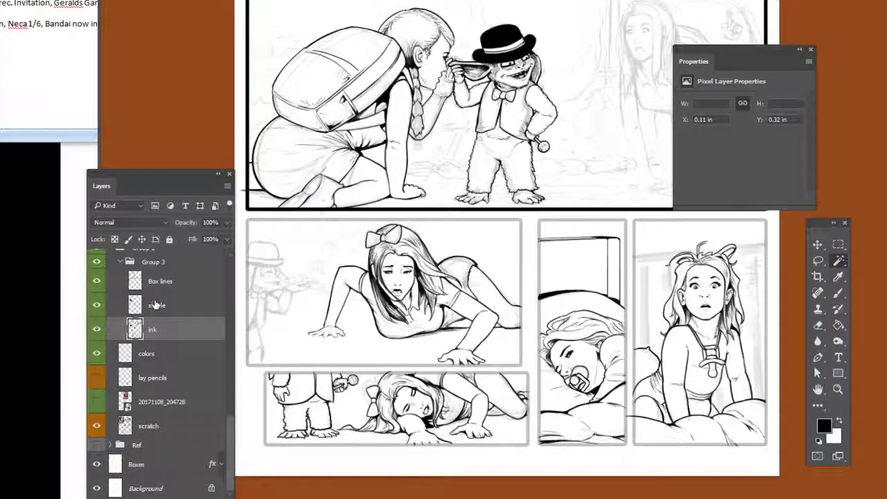
drag(411, 303, 416, 298)
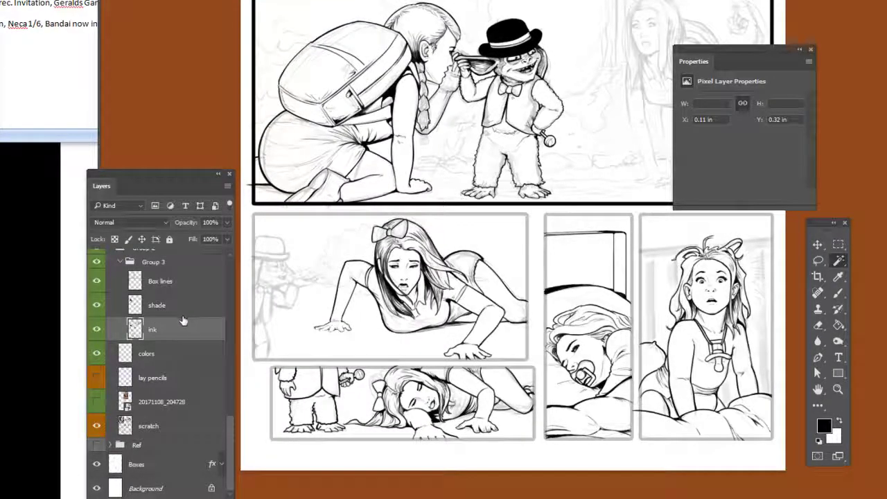
- Activate the shade layer and briefly hide and show the Box lines, ink and shade layers one after another
click(167, 306)
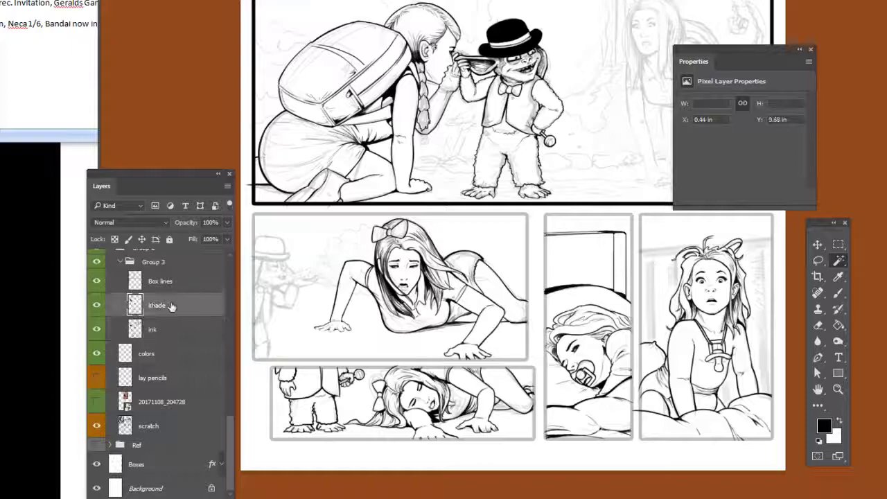
click(98, 283)
click(98, 283)
click(97, 331)
click(97, 331)
click(97, 305)
click(97, 306)
- Compare the hatted creature in the upper and middle panels with the shade layer hidden and shown again
drag(290, 216, 298, 363)
click(97, 305)
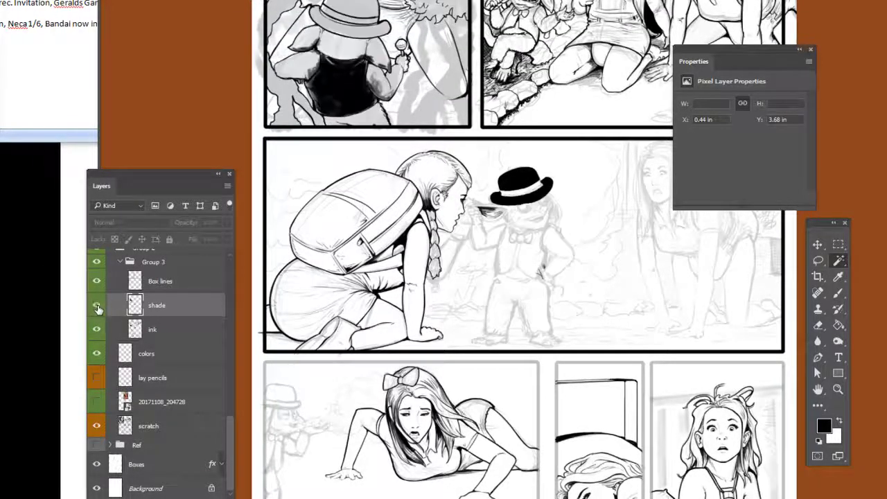
click(97, 305)
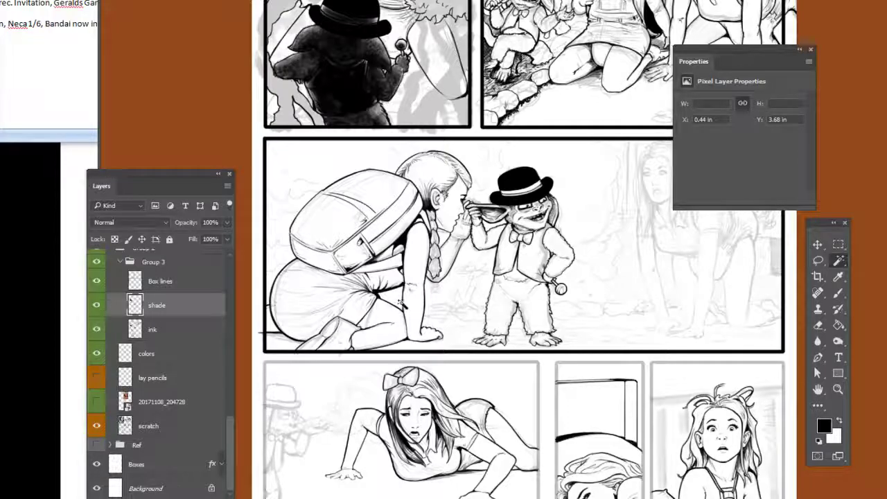
click(97, 305)
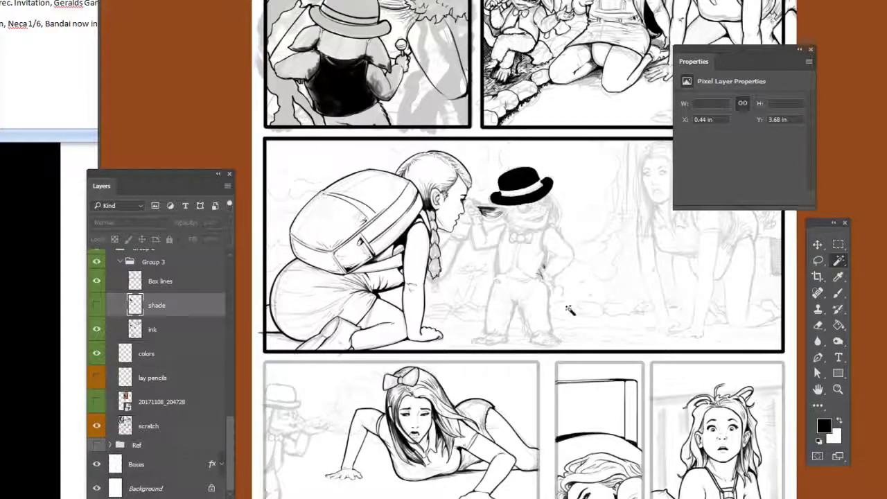
drag(573, 319, 501, 279)
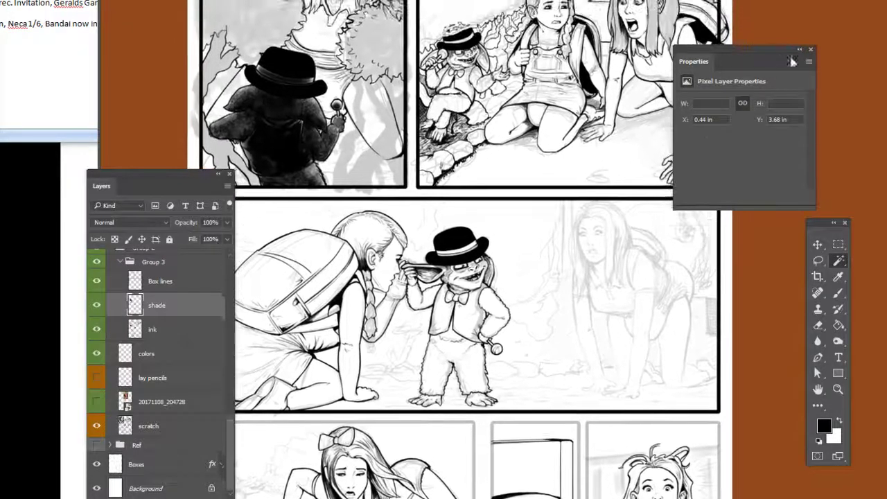
- Close the Properties panel and look over the bordered panels of the page
click(809, 50)
drag(570, 208, 632, 353)
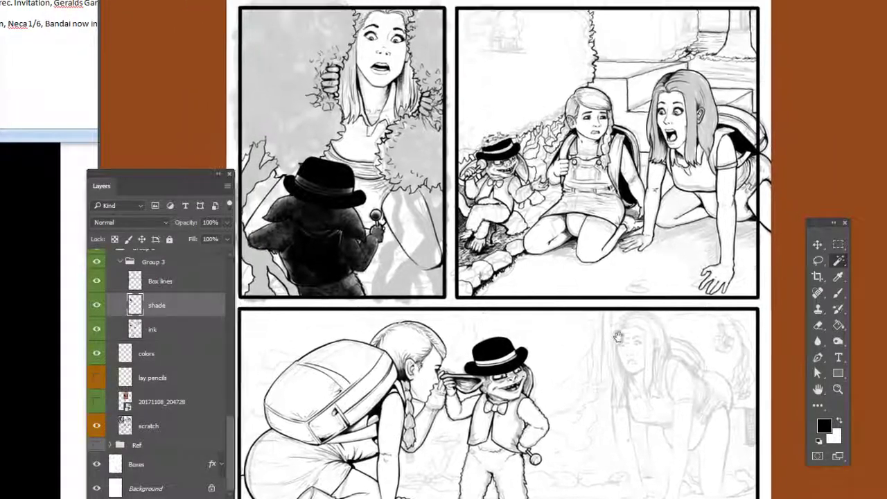
drag(706, 333, 703, 469)
scroll(703, 469, down, 8)
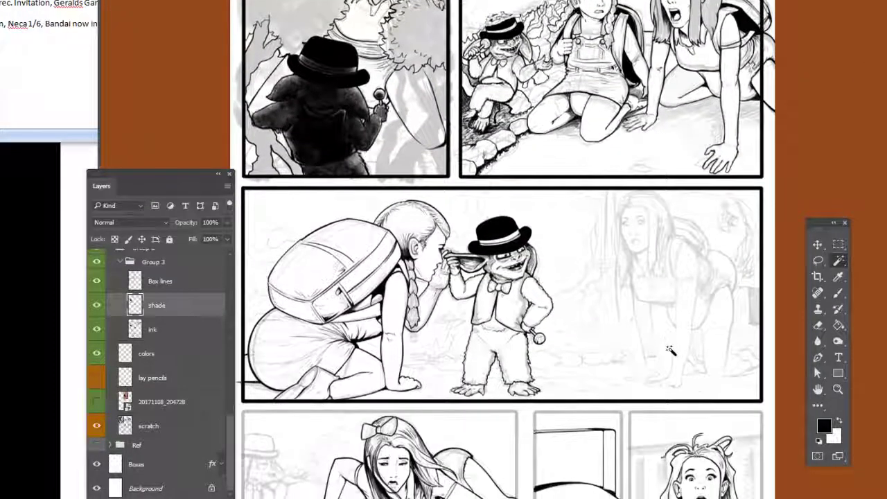
scroll(670, 350, down, 3)
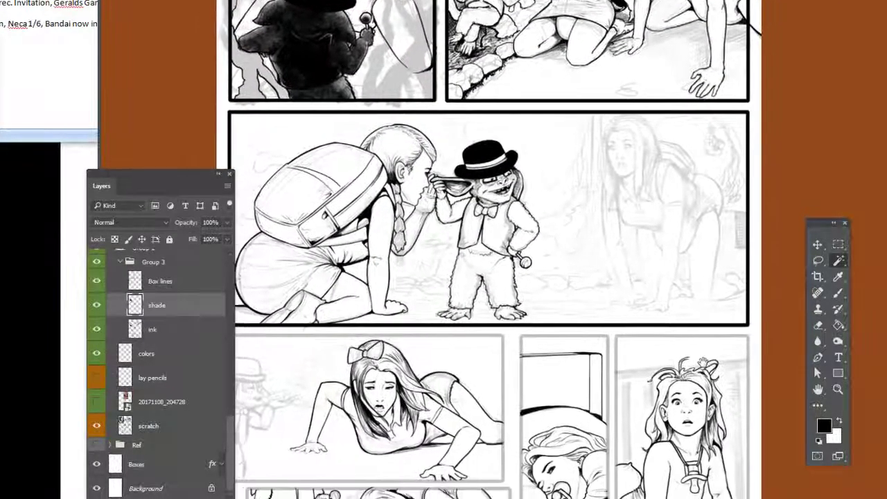
scroll(704, 364, up, 3)
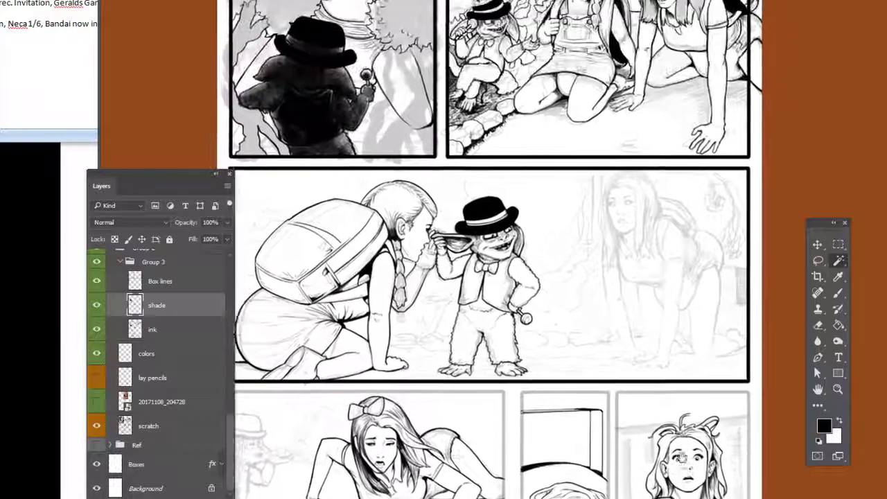
scroll(685, 459, up, 2)
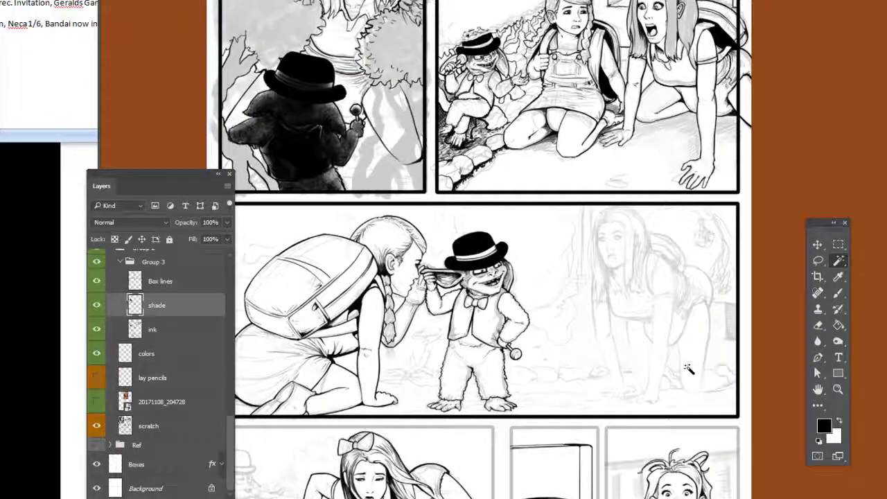
scroll(684, 350, up, 5)
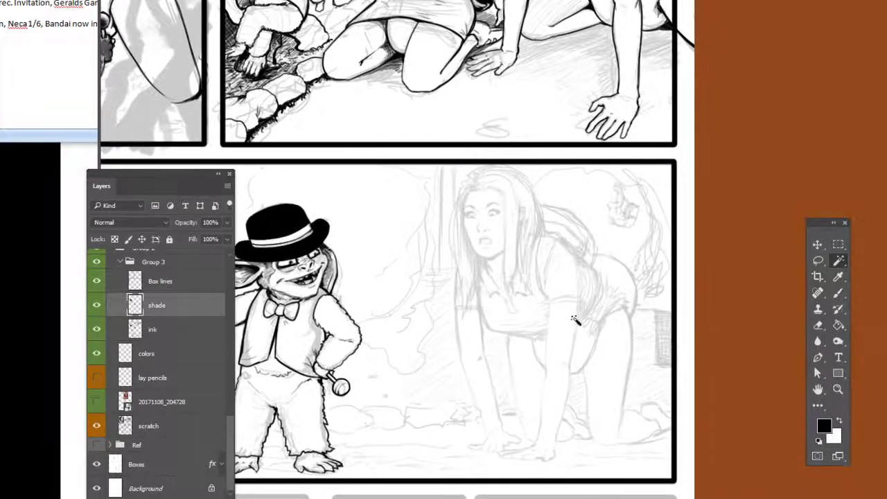
- Activate the Brush tool and the ink layer, with the 4 px round tip at 100% hardness, at the middle panel's crawling woman
key(ctrl+plus)
key(ctrl+plus)
click(839, 293)
drag(553, 287, 565, 359)
click(197, 321)
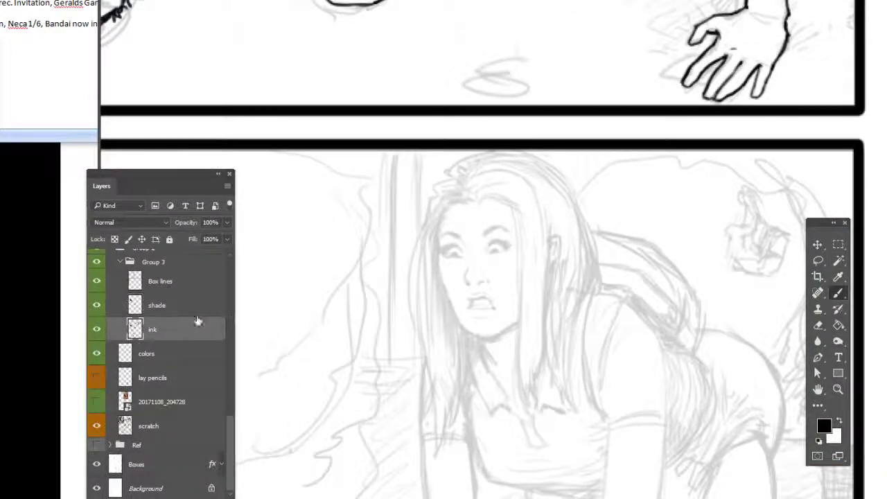
right_click(452, 233)
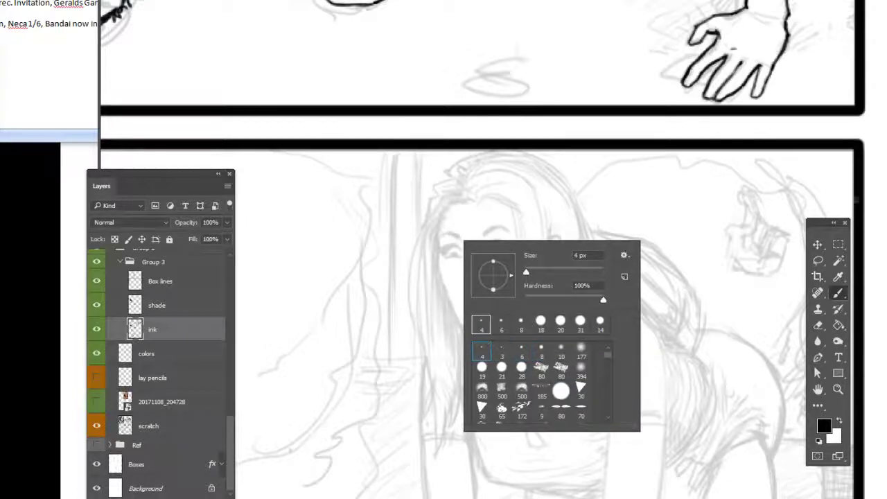
click(860, 213)
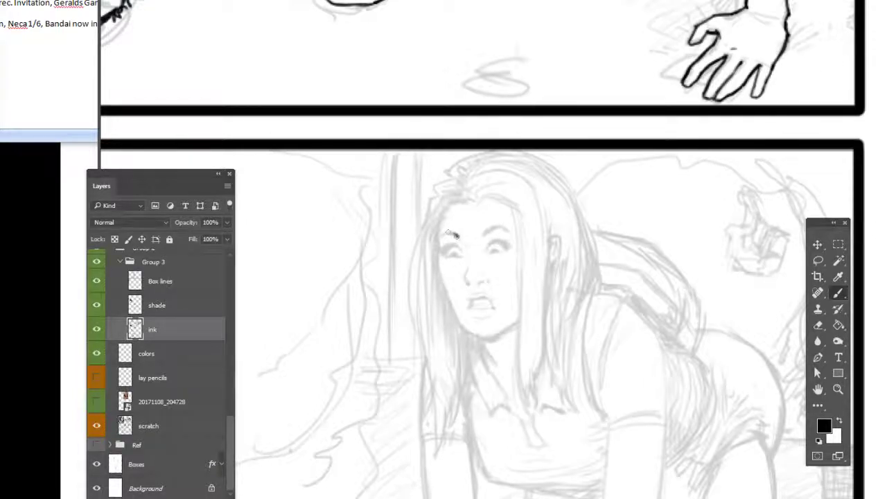
- Ink the crawling woman's eyebrows and upper eyelids in black over the pencil sketch
mouse_move(455, 235)
mouse_down()
mouse_move(438, 240)
mouse_move(458, 237)
mouse_up()
drag(455, 248, 443, 252)
drag(508, 248, 490, 247)
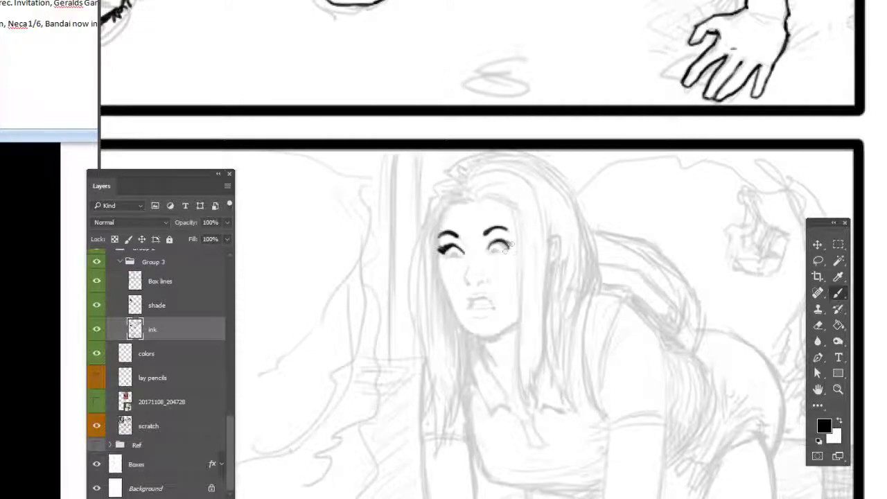